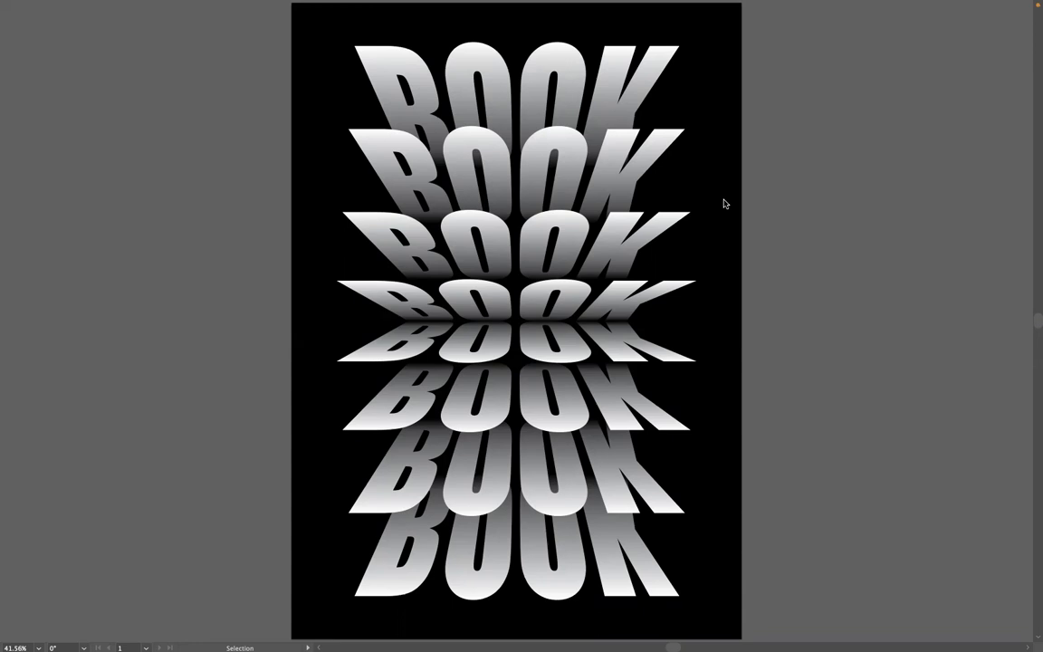
- Exit full screen, delete all eight BOOK words, fit the empty artboard and collapse the Gradient panel
key(f)
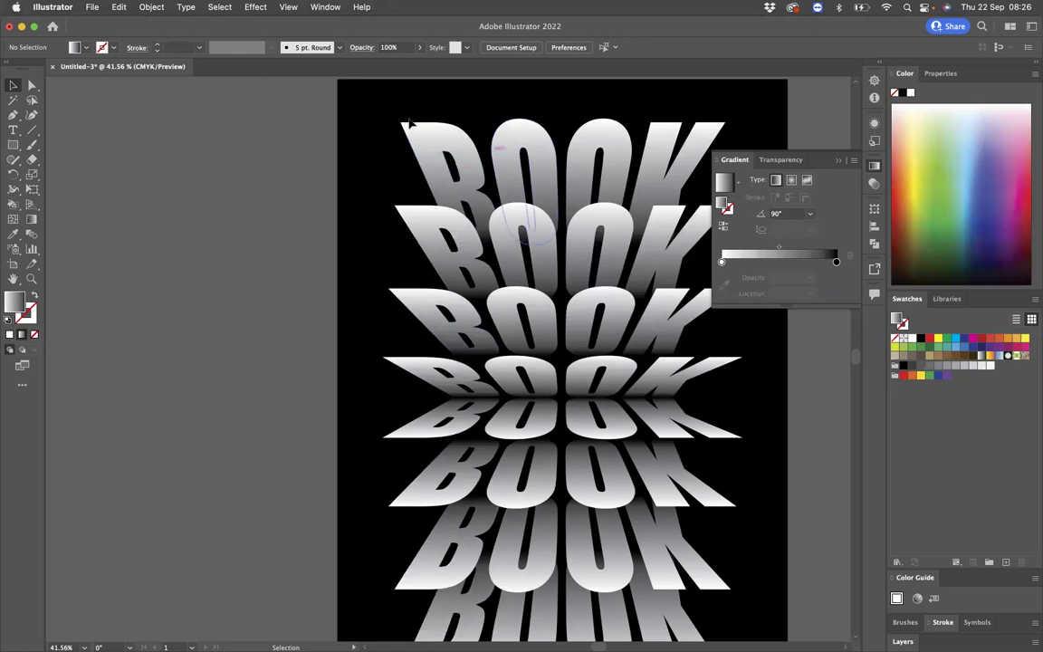
scroll(344, 96, down, 2)
drag(344, 96, 769, 623)
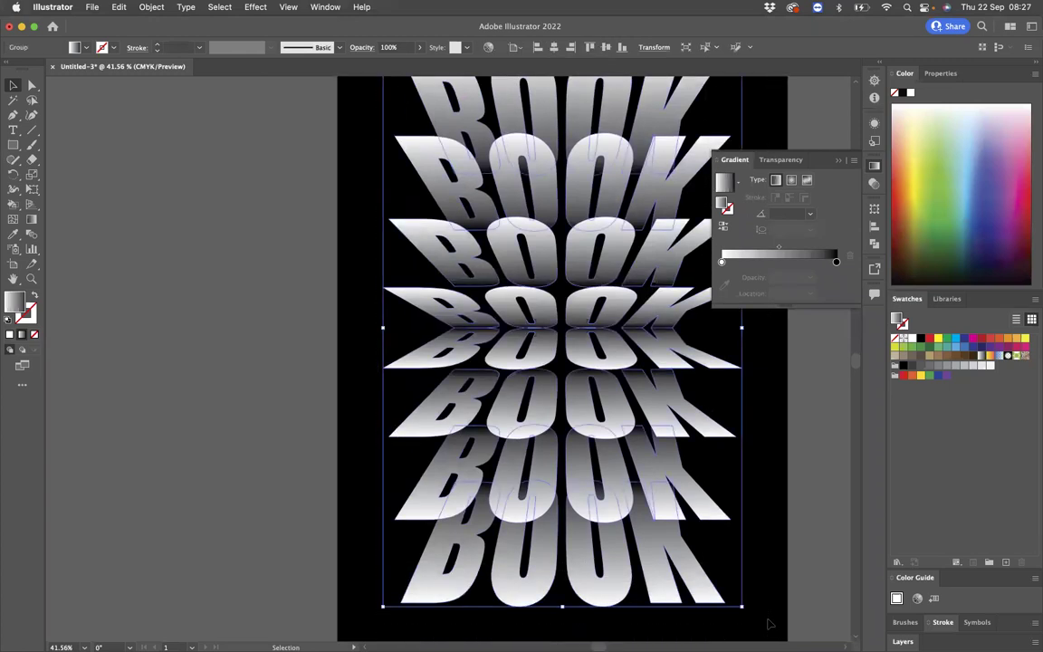
key(Delete)
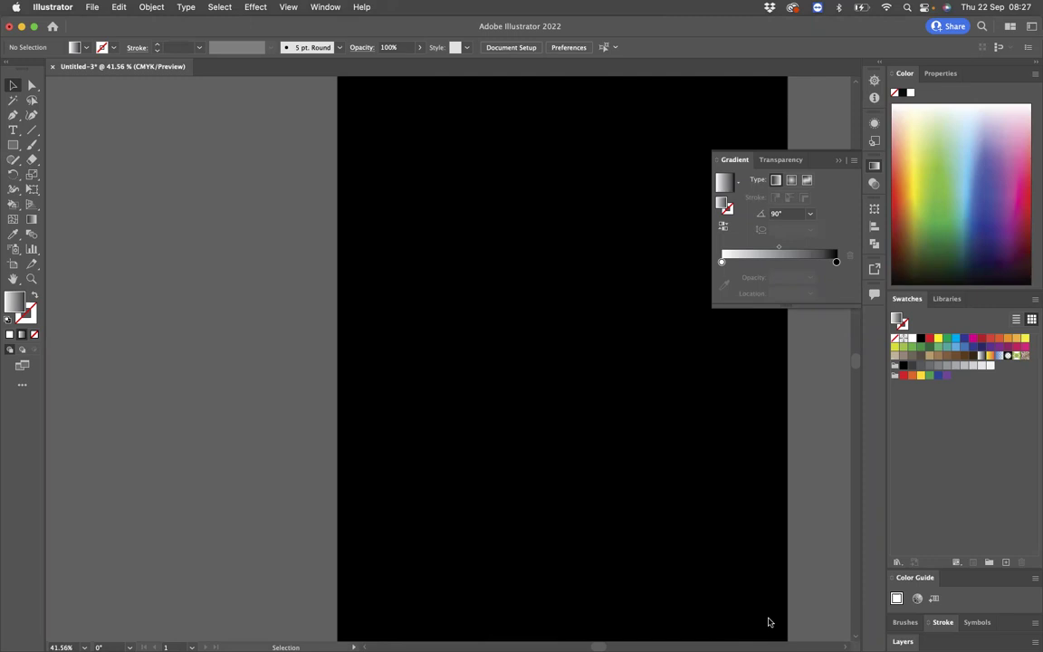
key(super+0)
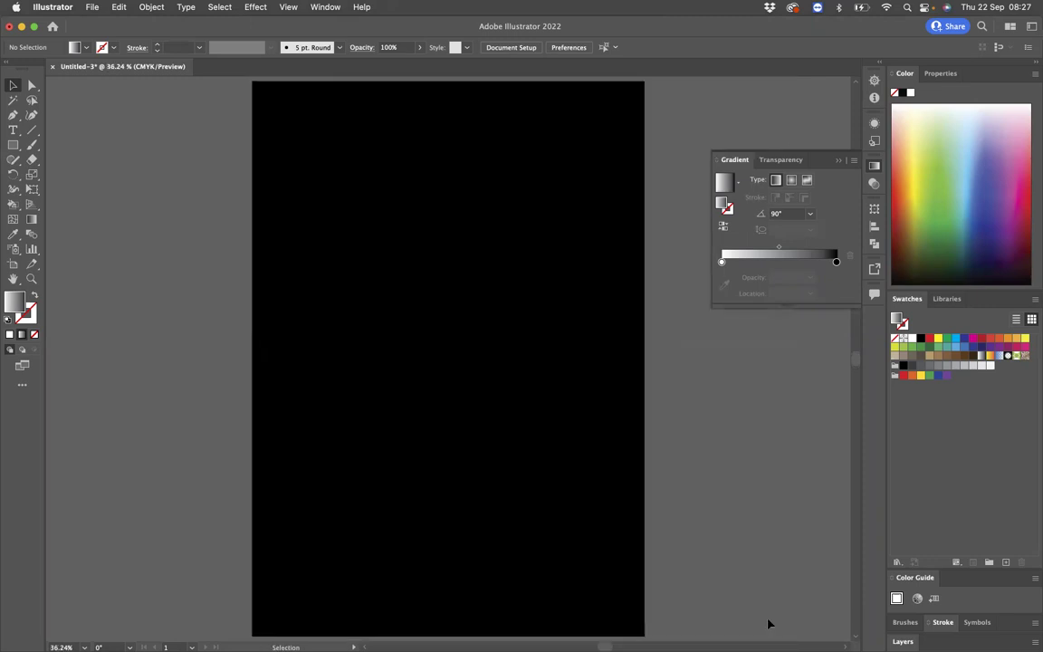
click(837, 160)
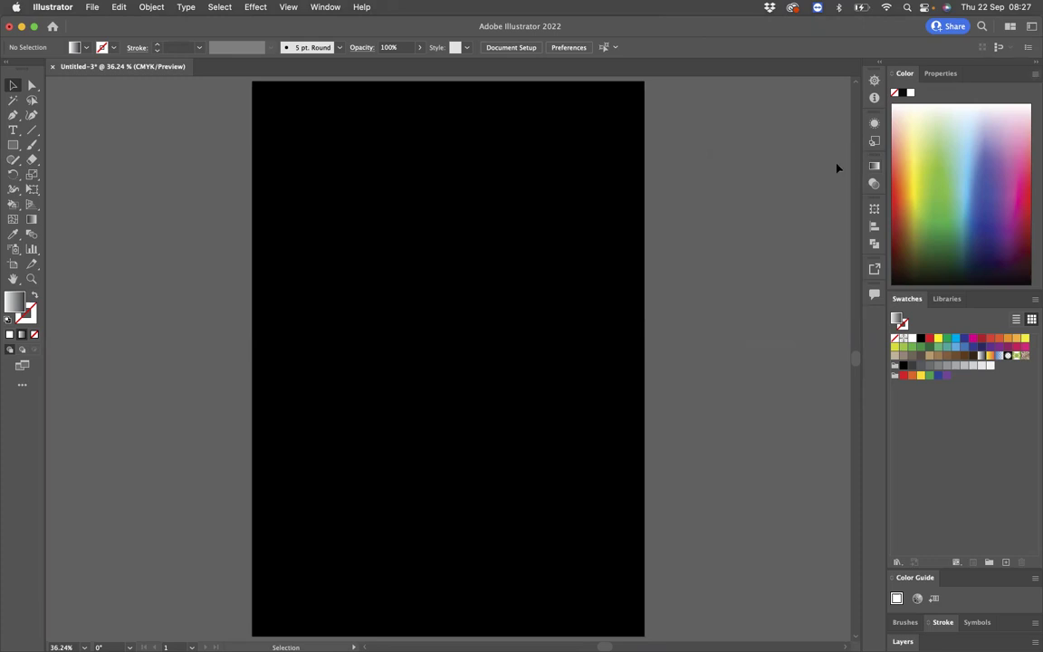
- Add a new white-filled BOOK text object on the artboard
click(13, 129)
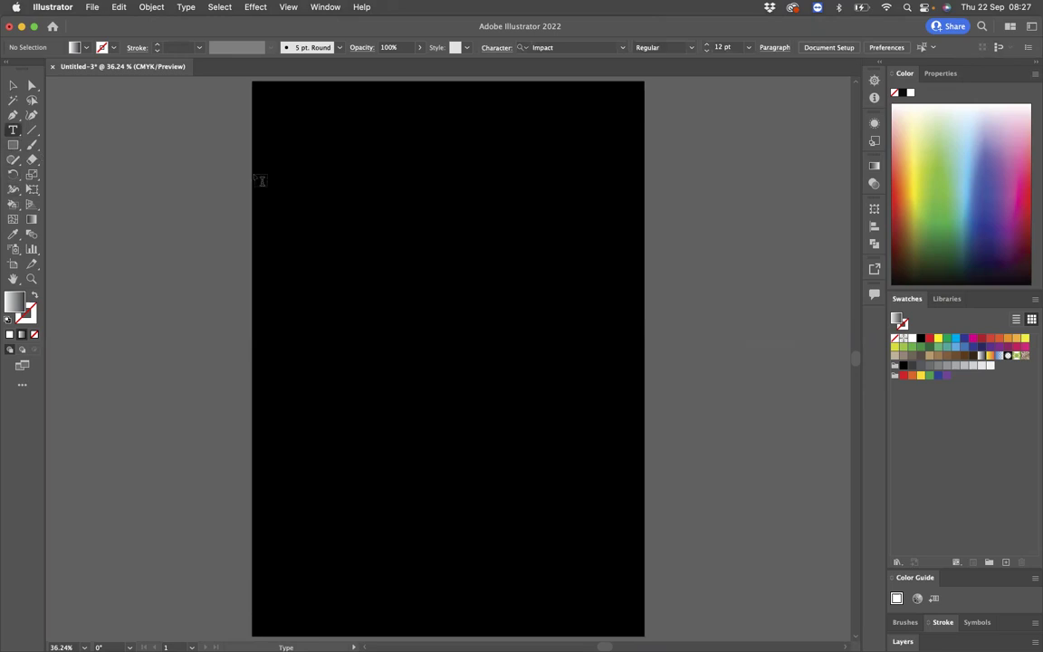
click(340, 194)
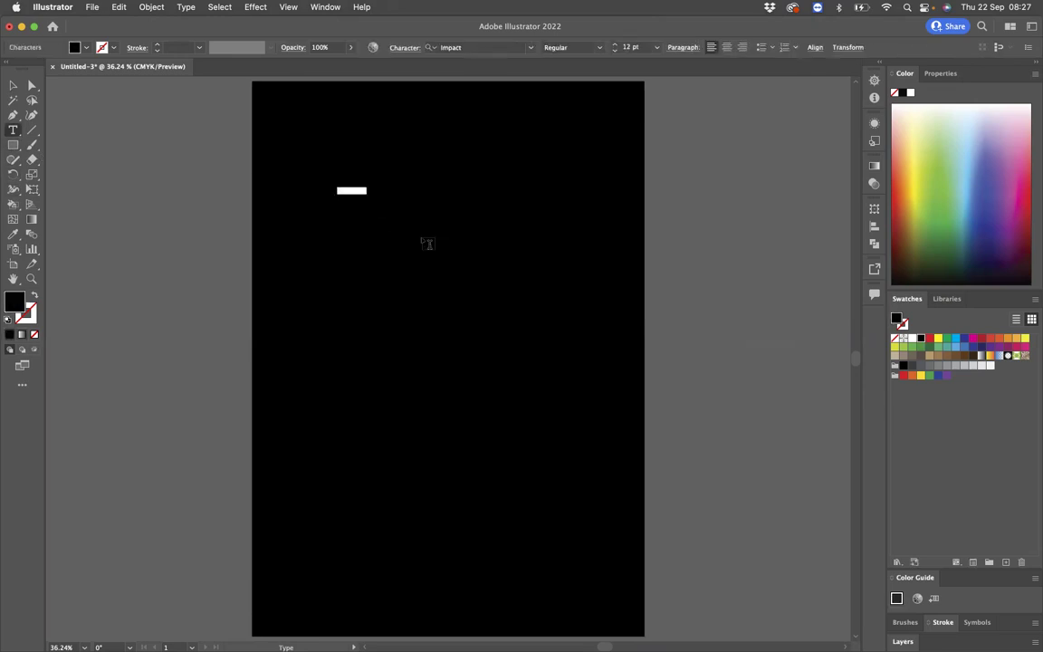
click(88, 49)
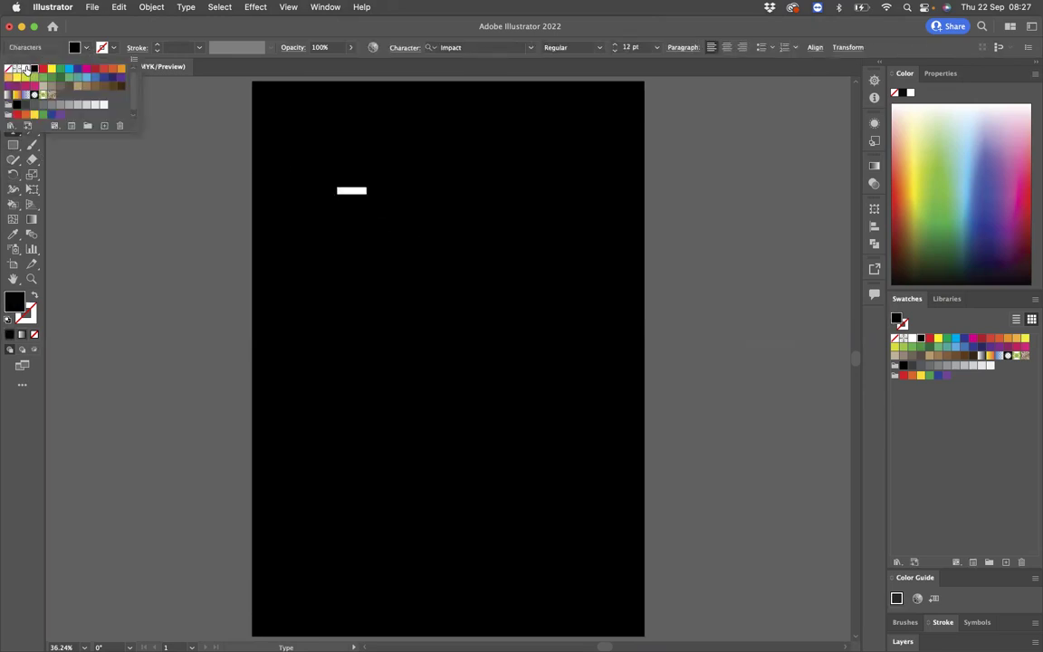
click(17, 68)
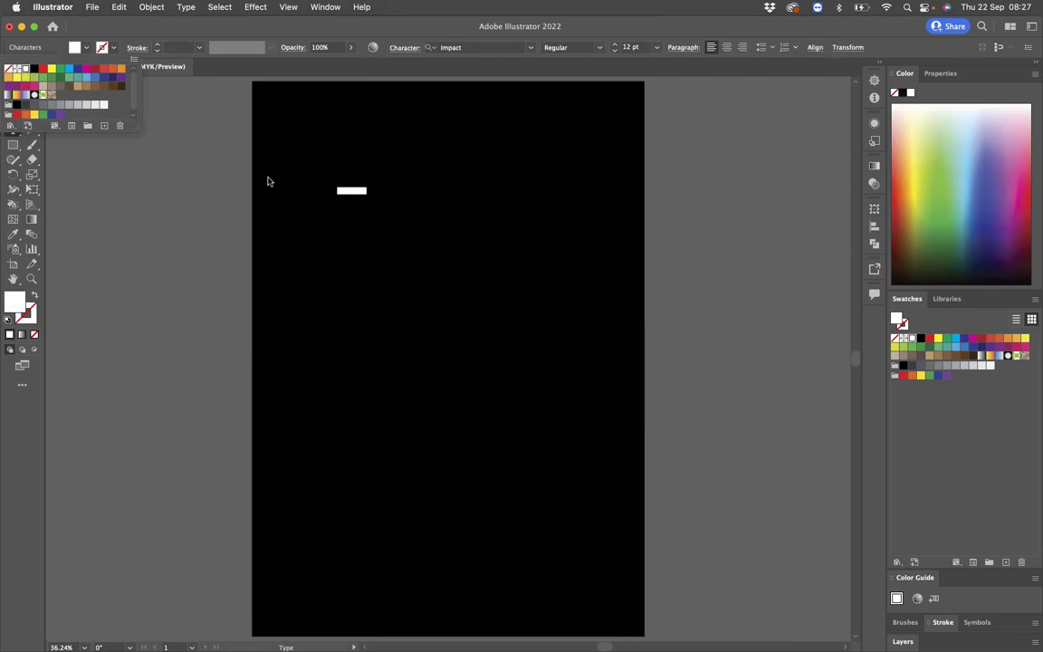
click(479, 118)
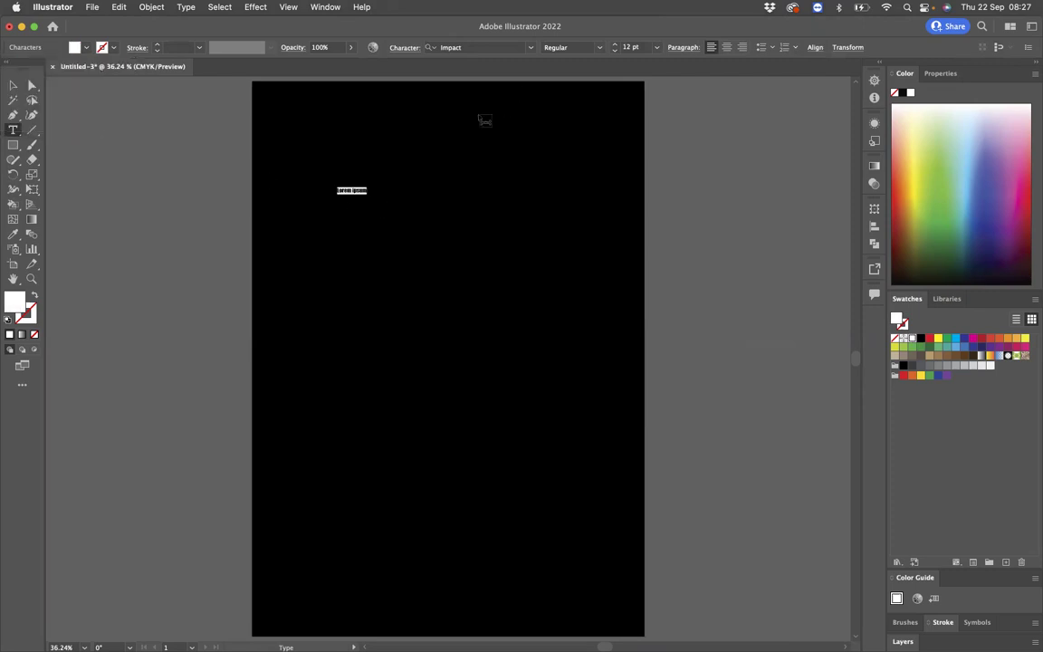
text(sos)
click(12, 84)
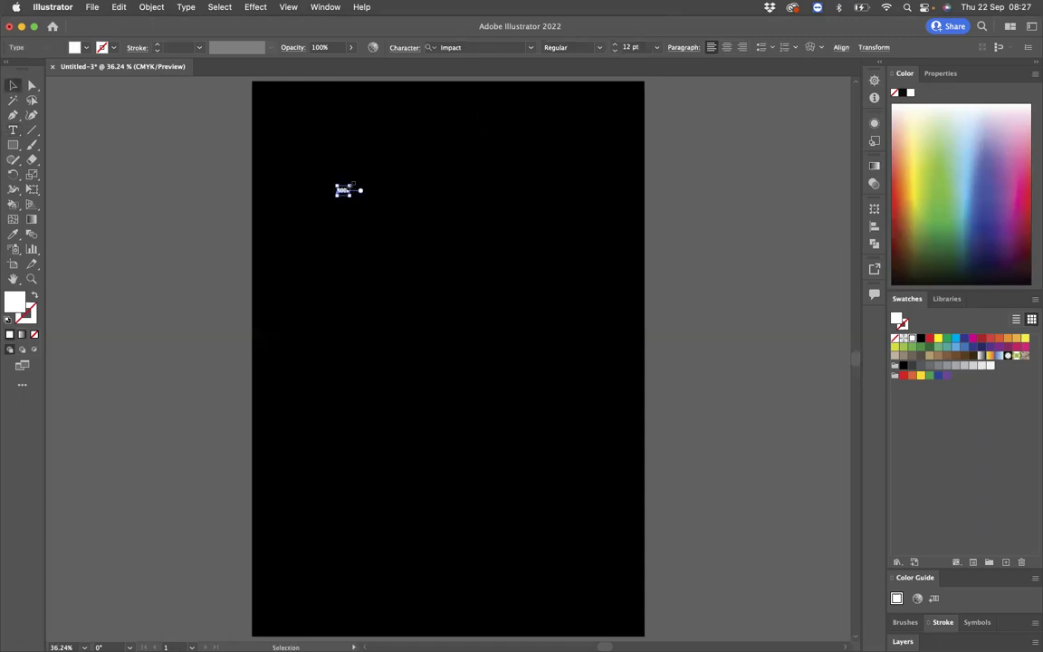
- Scale the BOOK text up to about 320 pt and place it near the top
drag(351, 188, 703, 102)
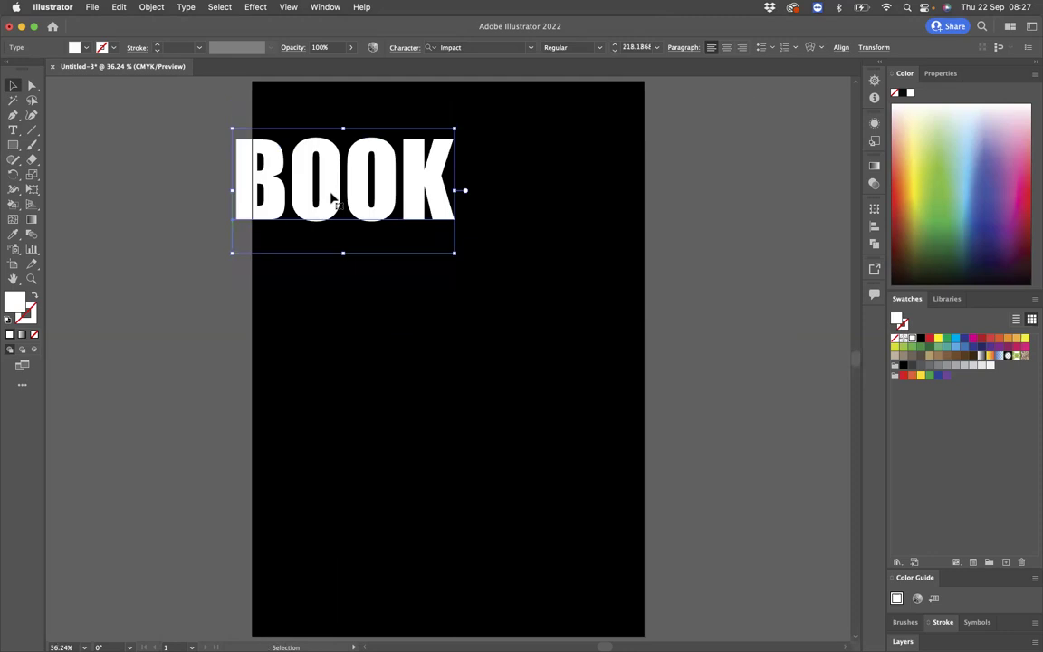
drag(396, 184, 465, 276)
drag(556, 275, 611, 275)
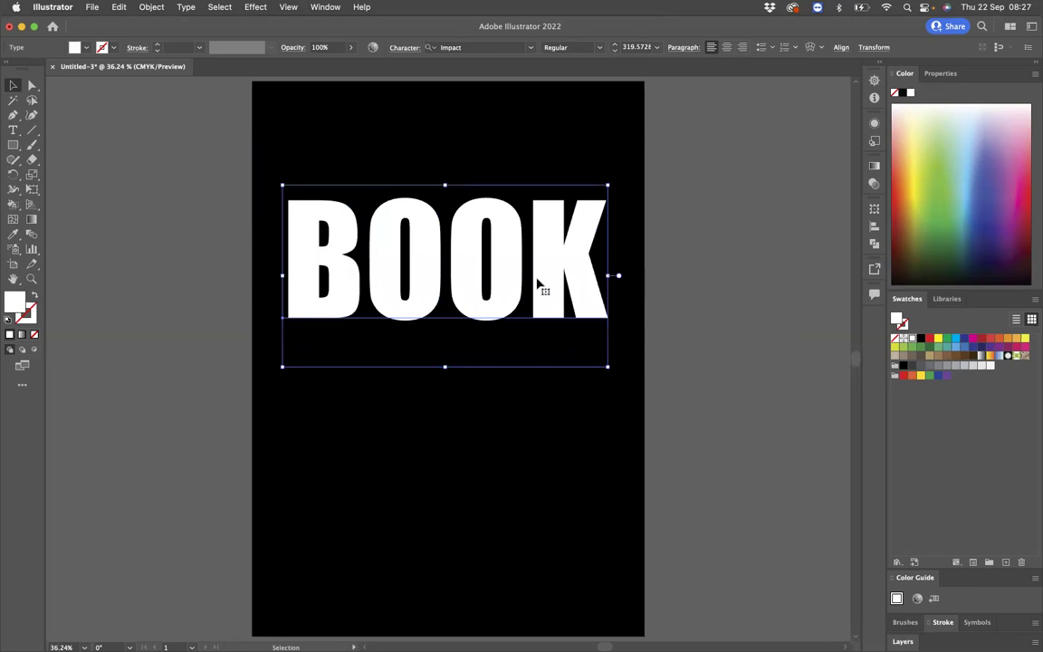
- Convert BOOK to outlines and perspective-distort it so the bottom tapers inward
right_click(470, 249)
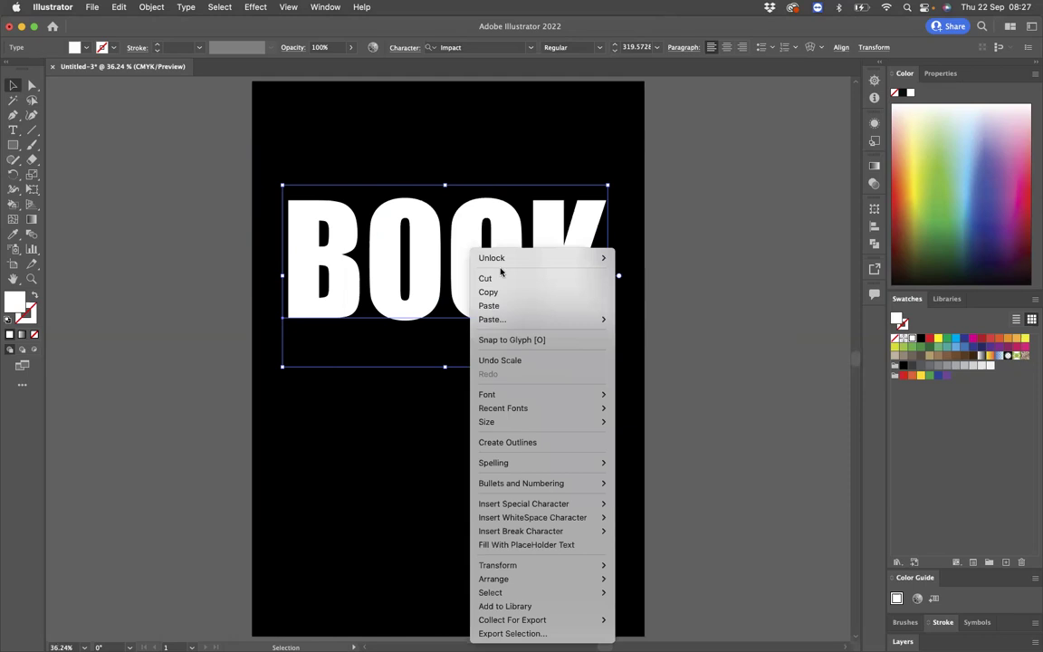
click(505, 442)
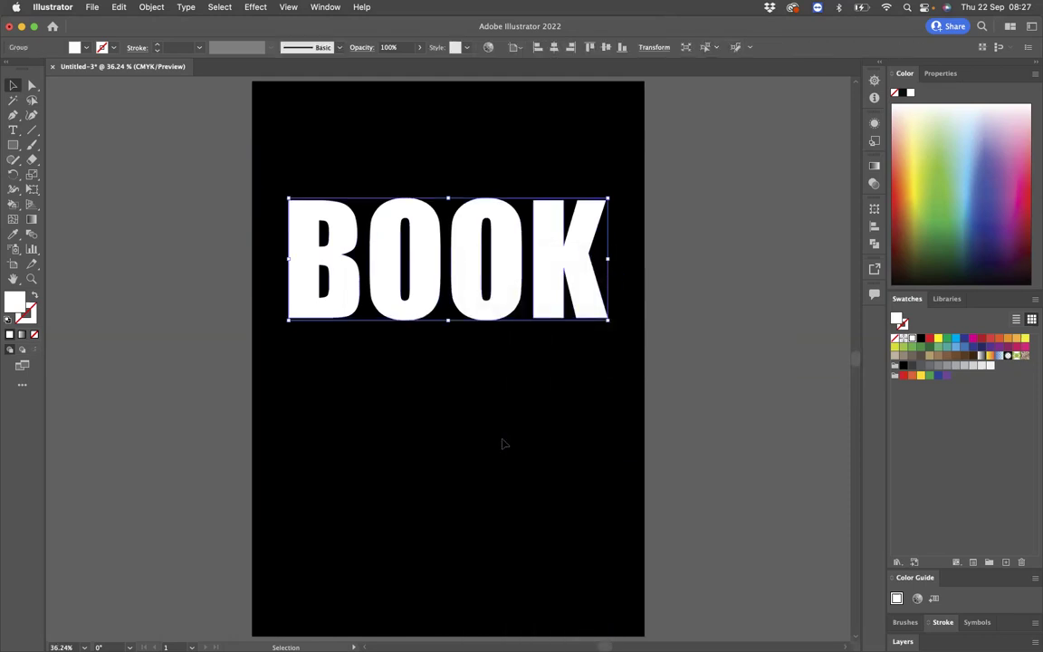
click(32, 190)
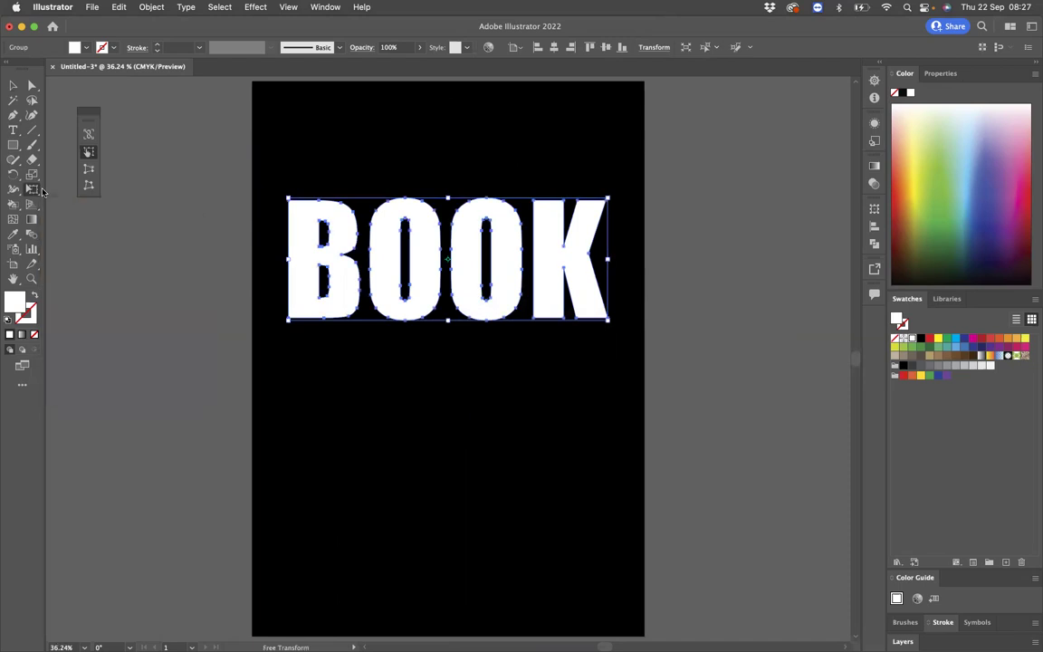
click(88, 170)
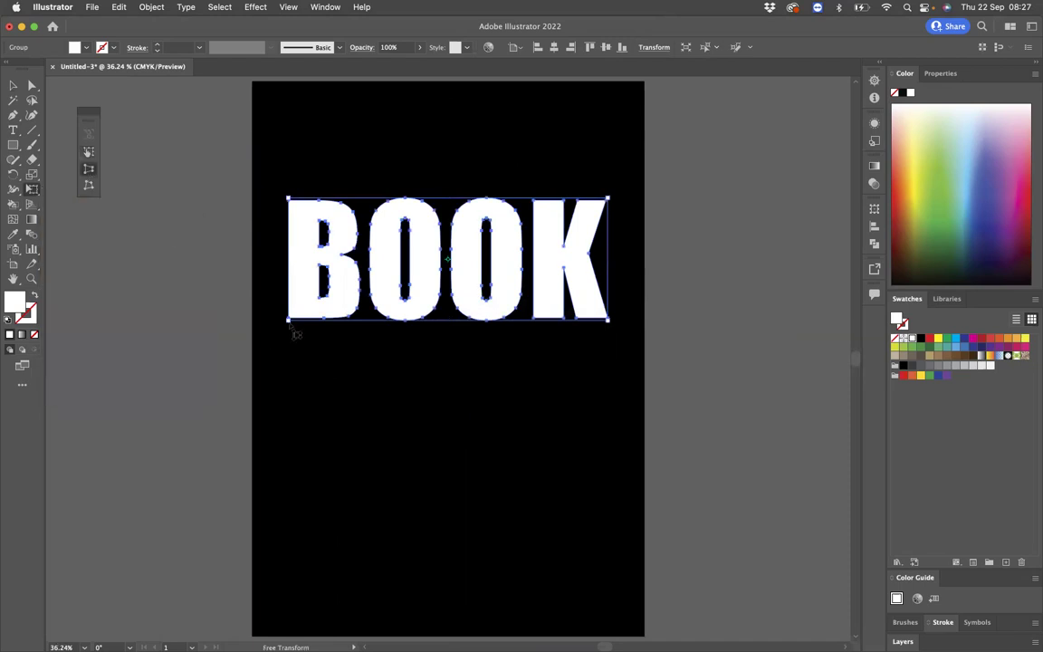
drag(292, 329, 351, 331)
key(v)
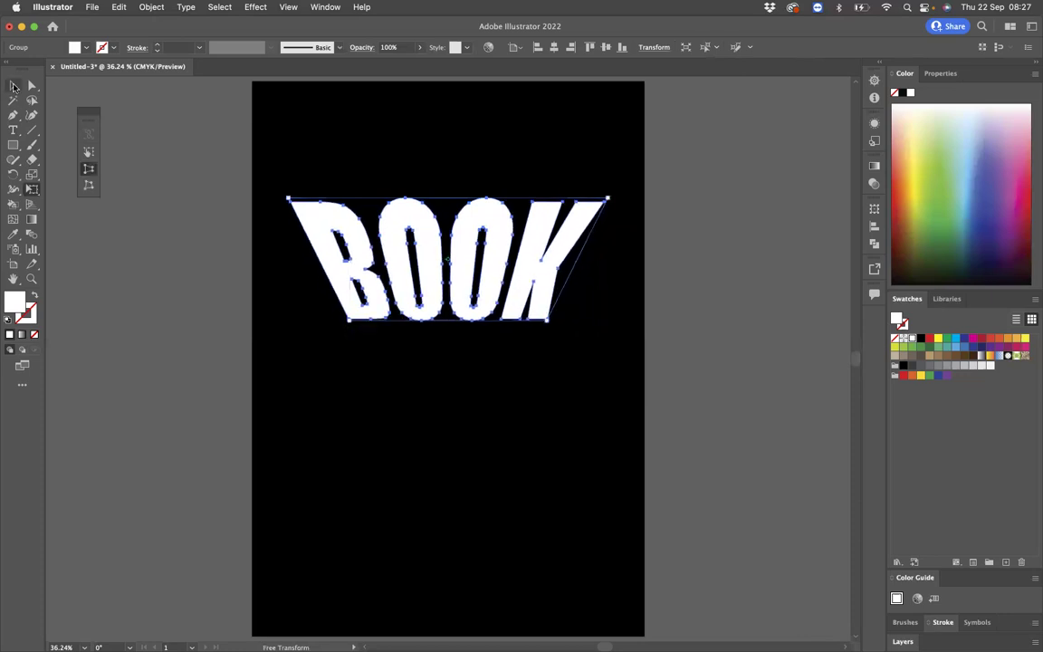
click(140, 163)
- Move the tapered BOOK up, then squash the lower copy flatter and narrow its bottom
drag(431, 274, 431, 365)
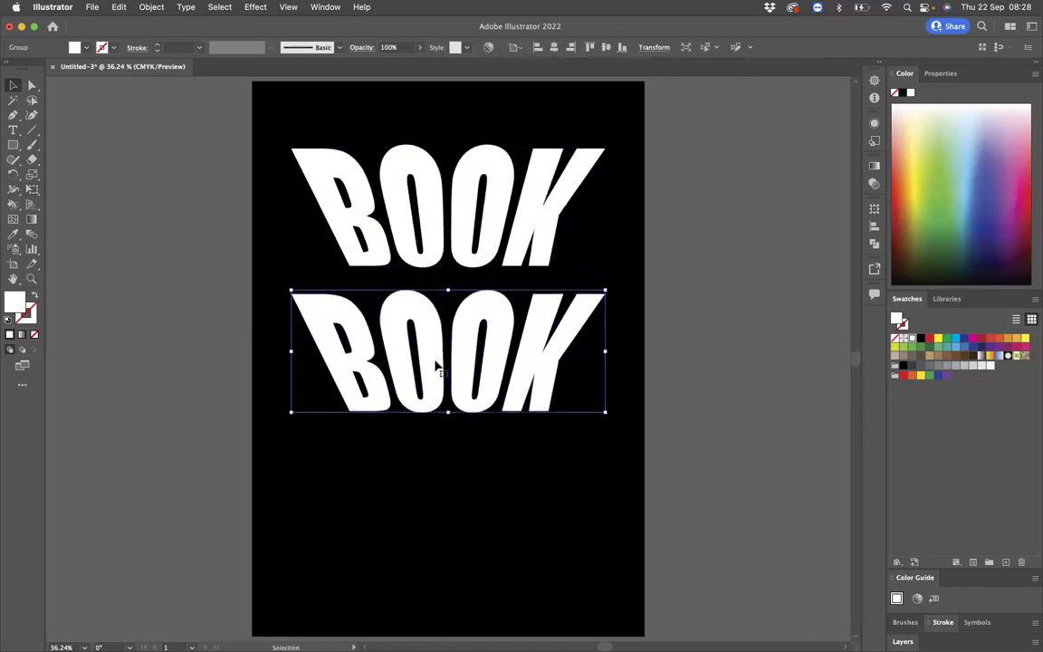
click(31, 188)
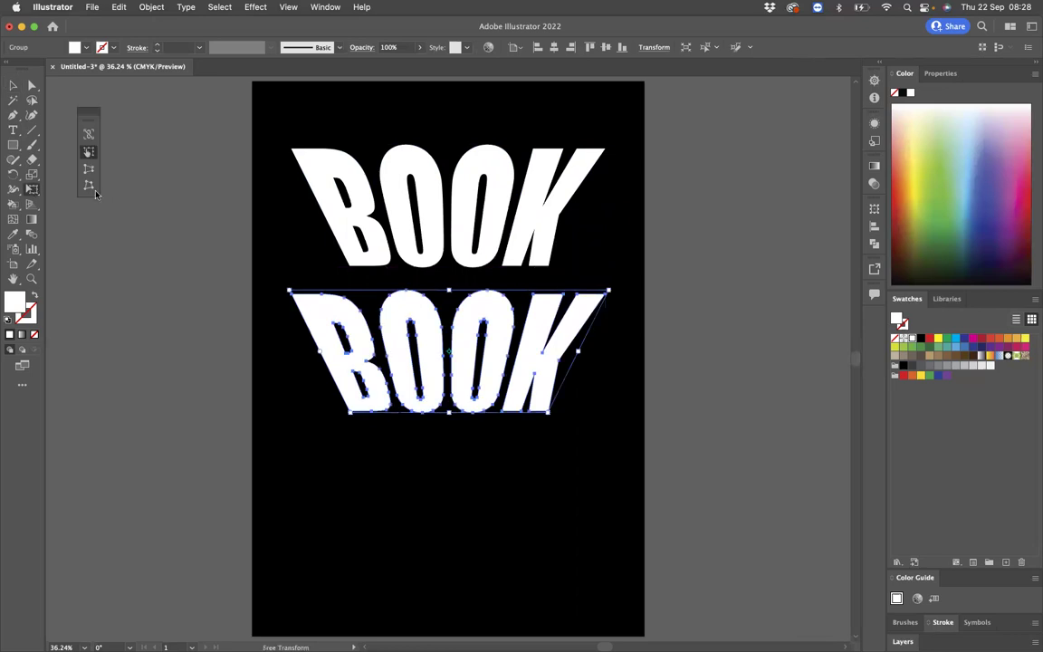
click(89, 169)
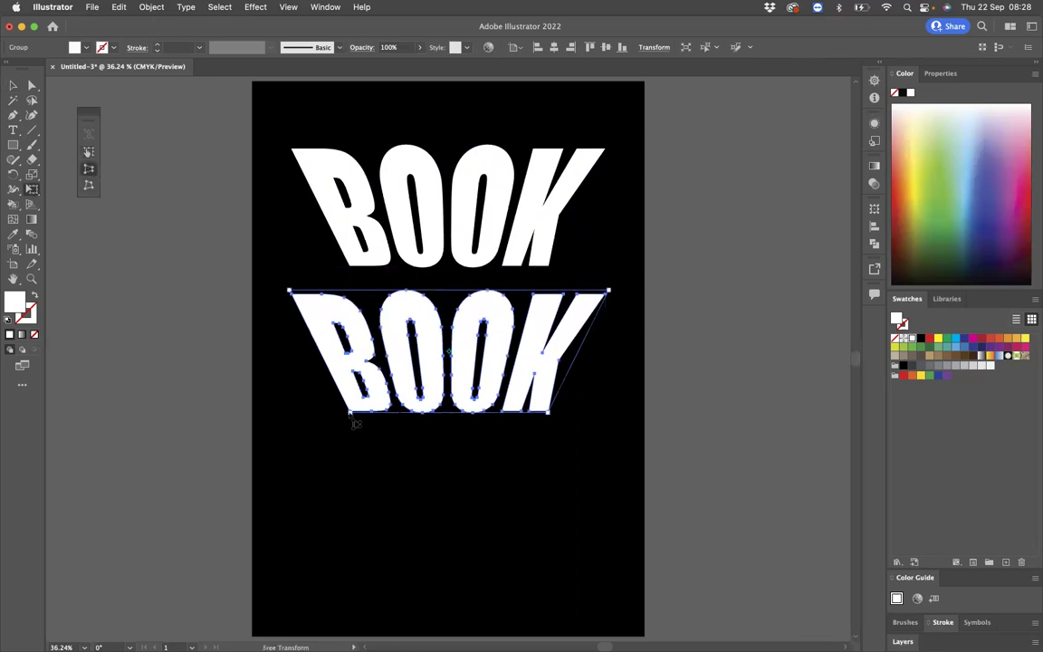
mouse_move(351, 415)
mouse_down()
mouse_move(382, 413)
mouse_move(370, 414)
mouse_up()
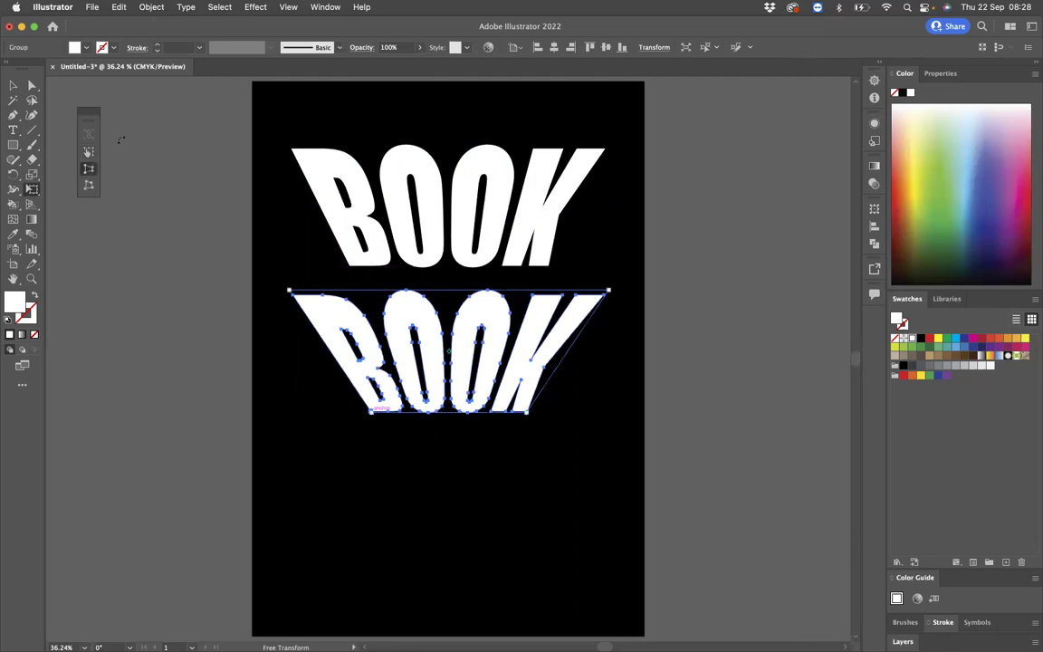
click(89, 152)
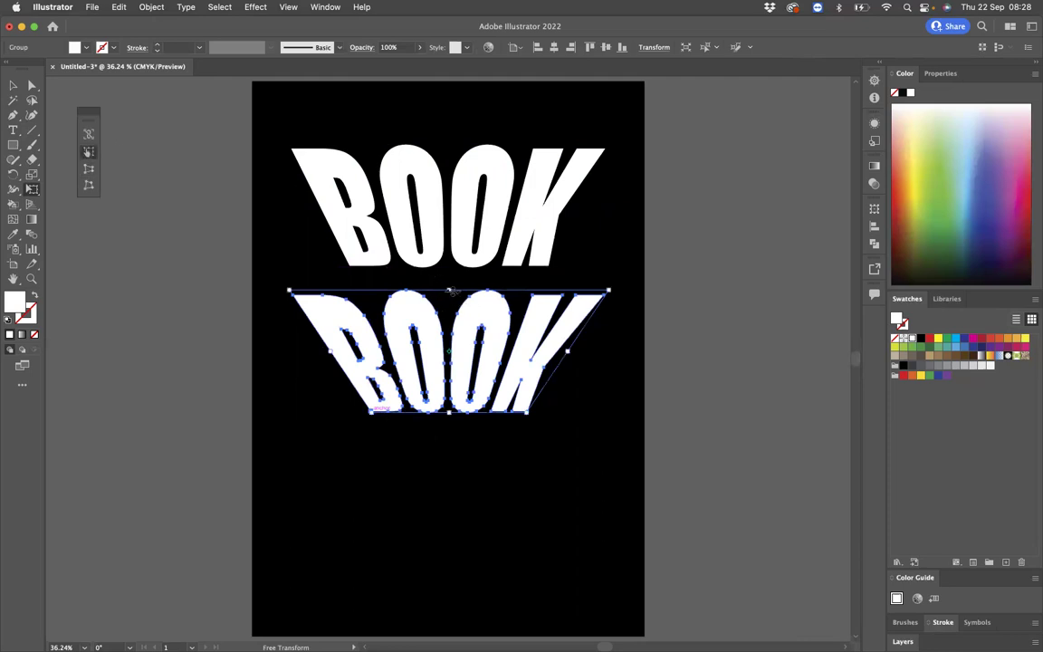
drag(448, 290, 448, 351)
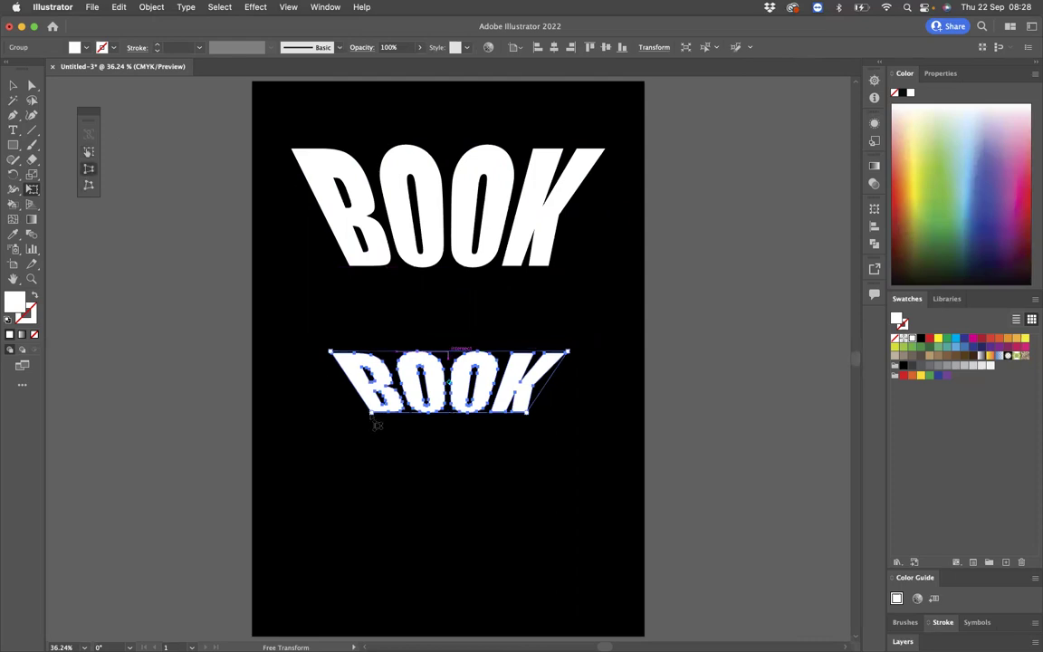
drag(379, 418, 388, 414)
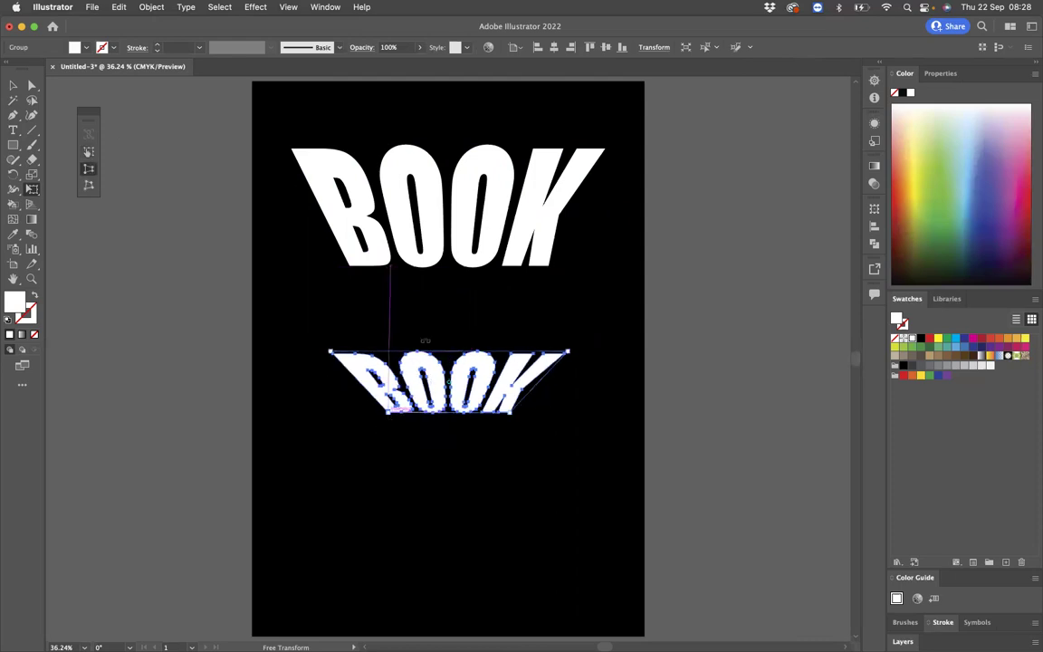
click(88, 151)
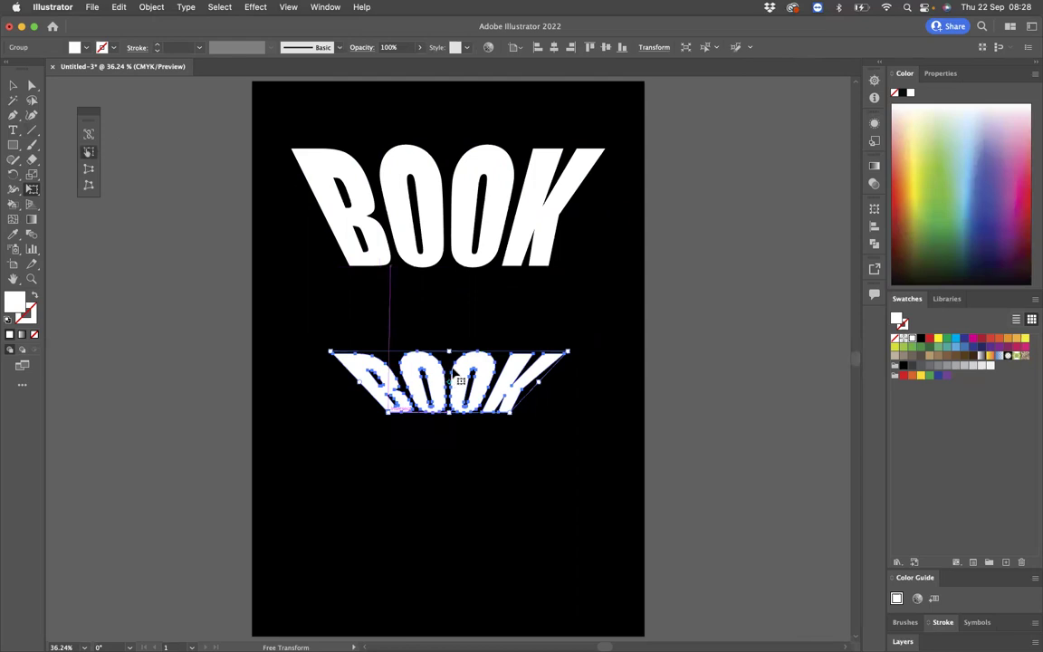
drag(448, 349, 449, 360)
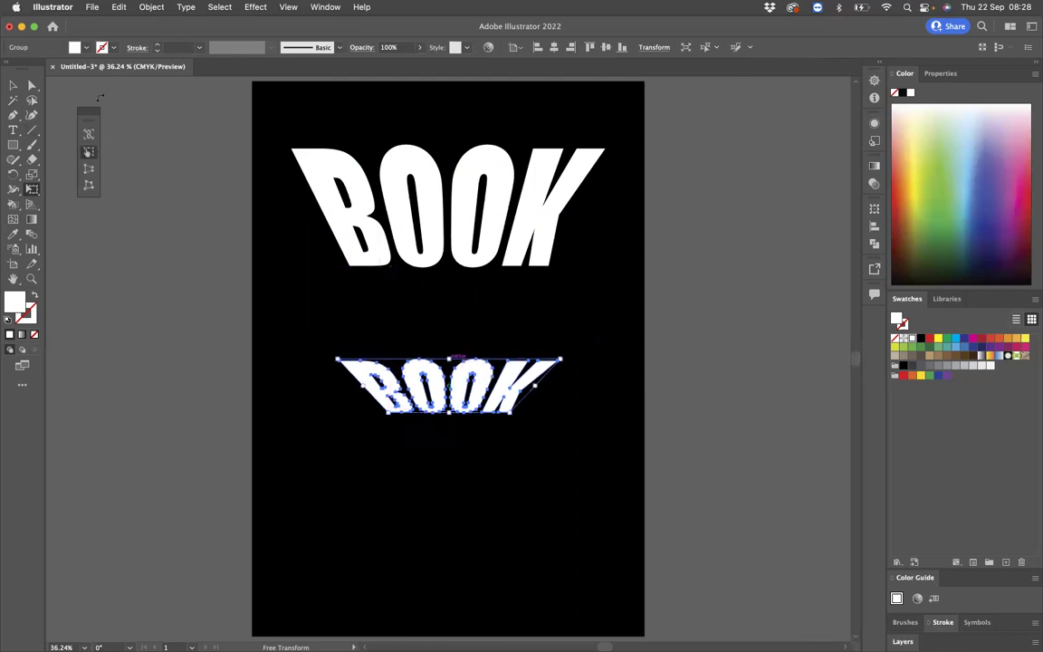
- Enlarge the lower BOOK to about 540 × 135 px and select both BOOK objects
click(13, 85)
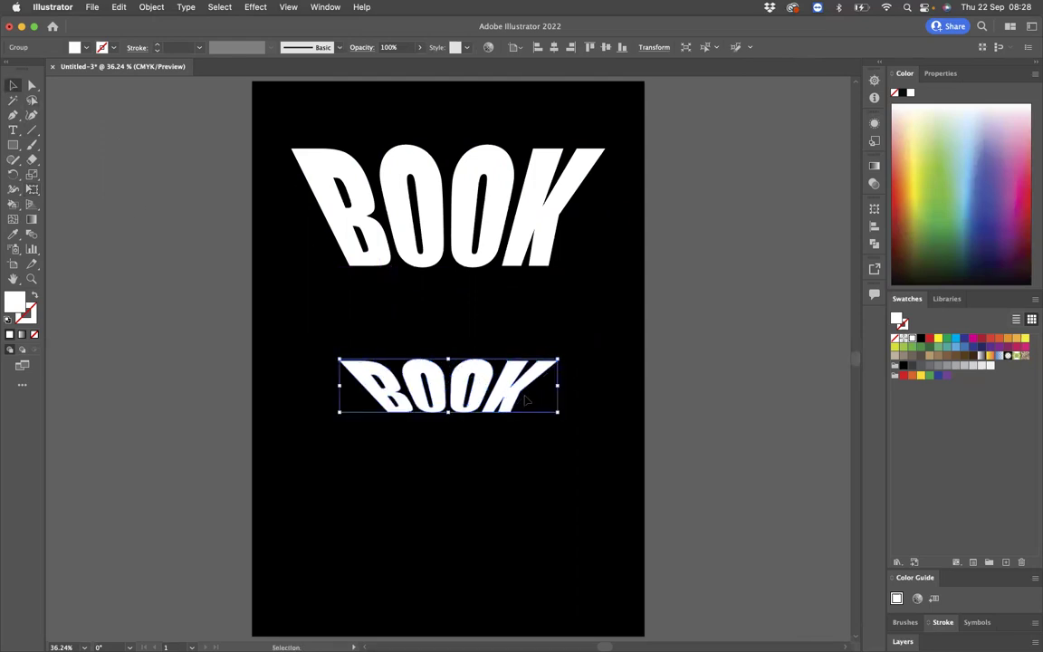
drag(558, 389, 582, 395)
click(256, 233)
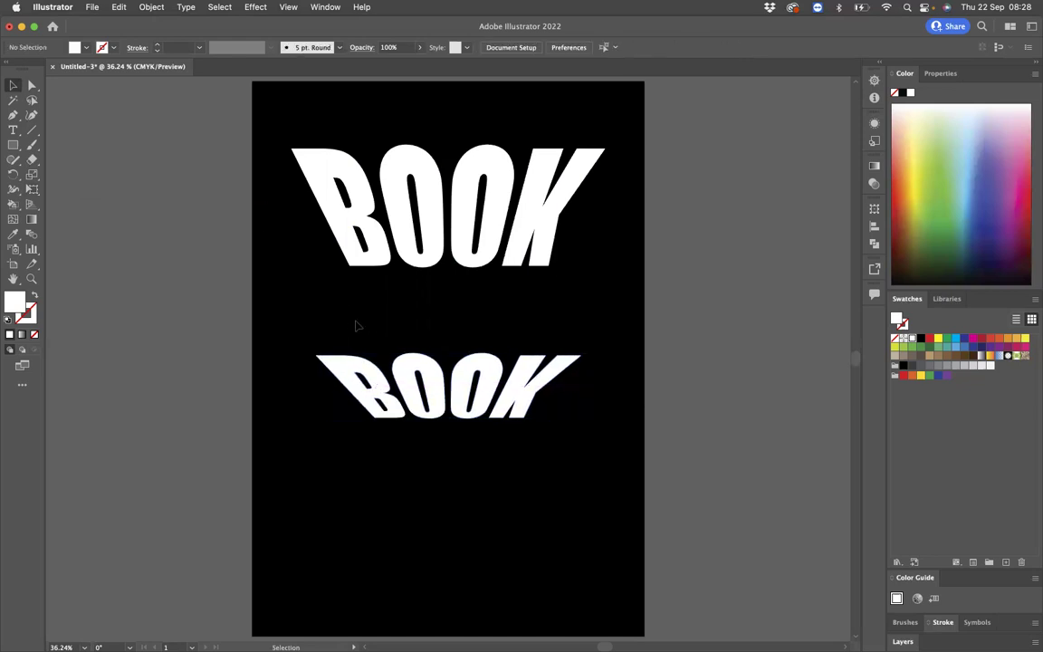
drag(326, 112, 524, 482)
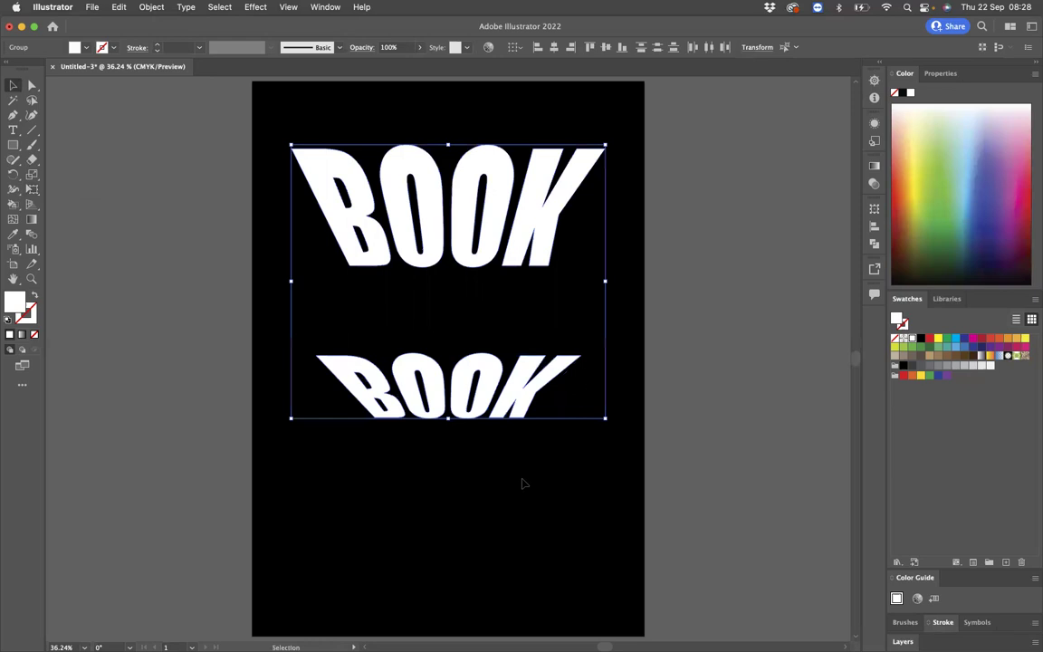
- Blend the two BOOK outlines with Spacing set to Specified Steps, 2 steps
click(33, 236)
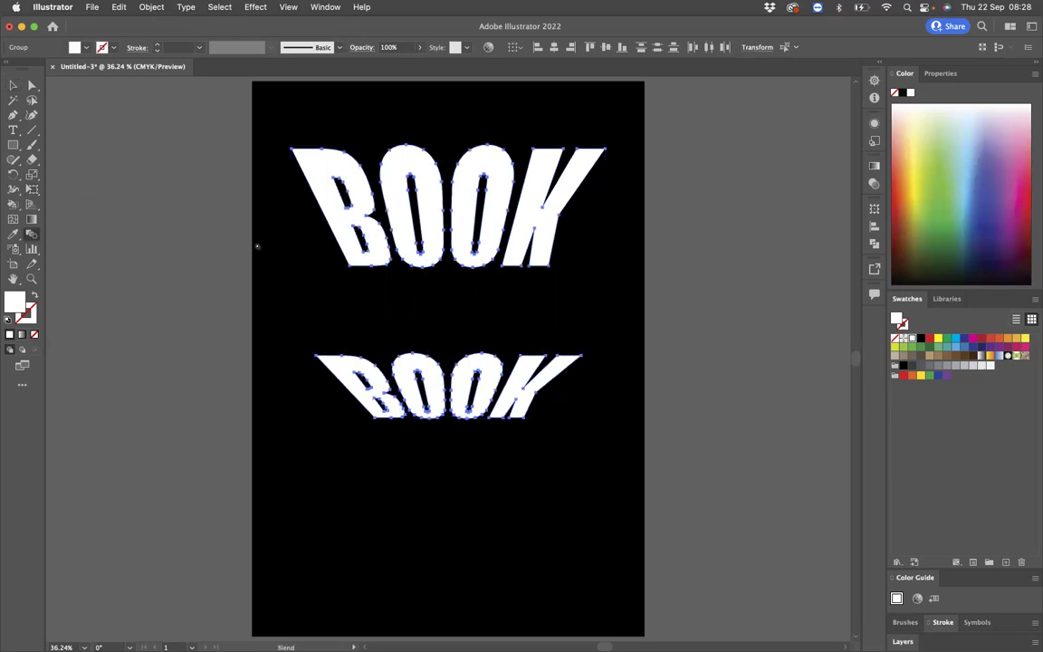
click(409, 364)
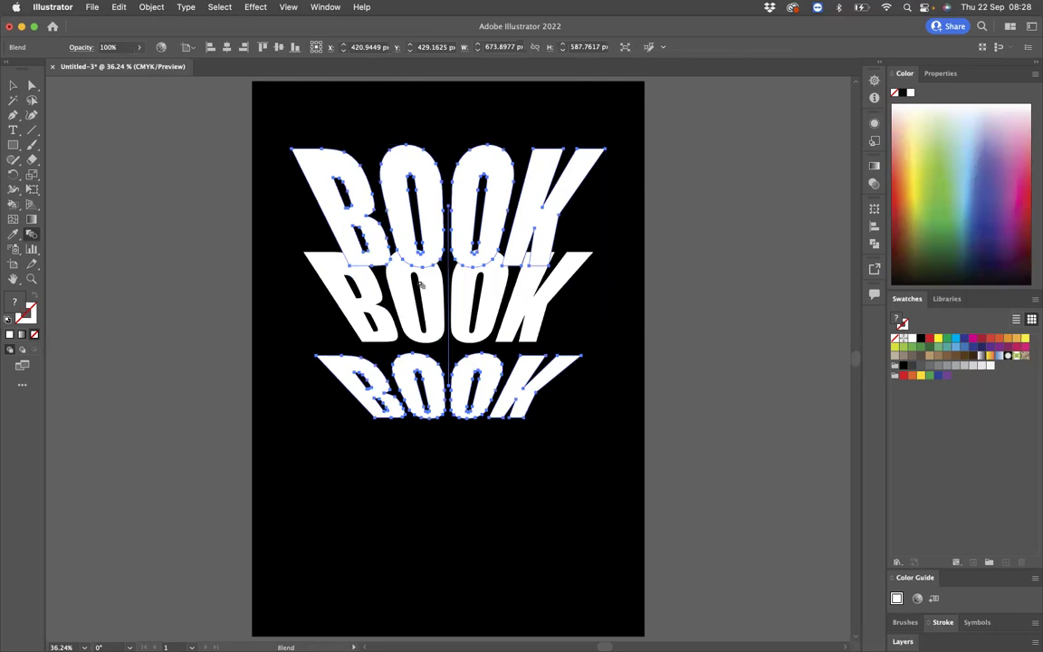
double_click(32, 233)
click(713, 173)
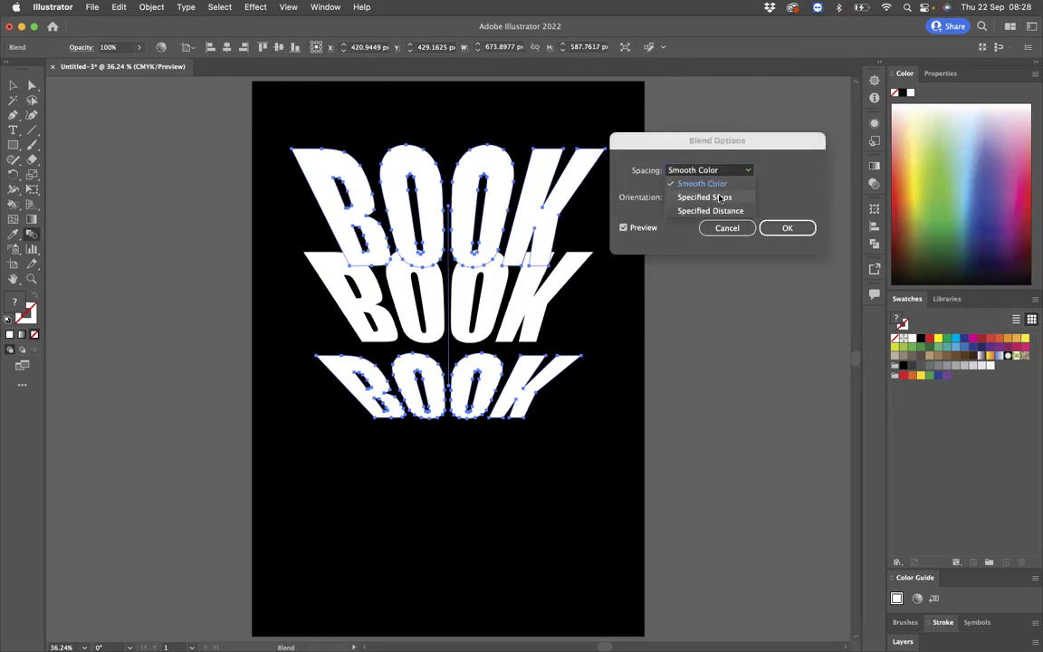
click(704, 197)
key(BackSpace)
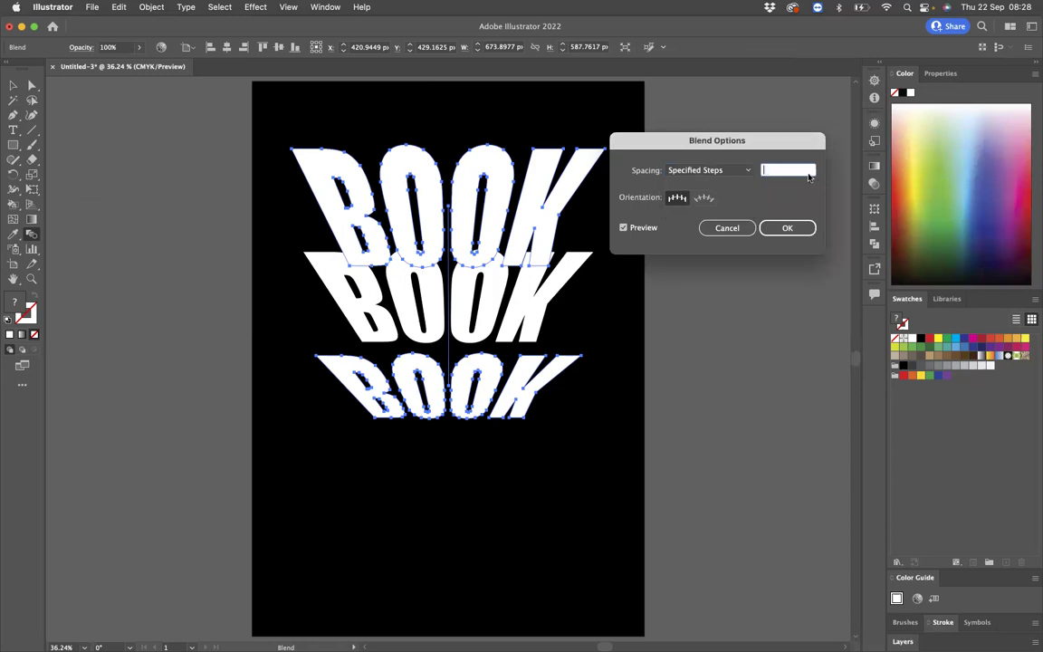
click(786, 228)
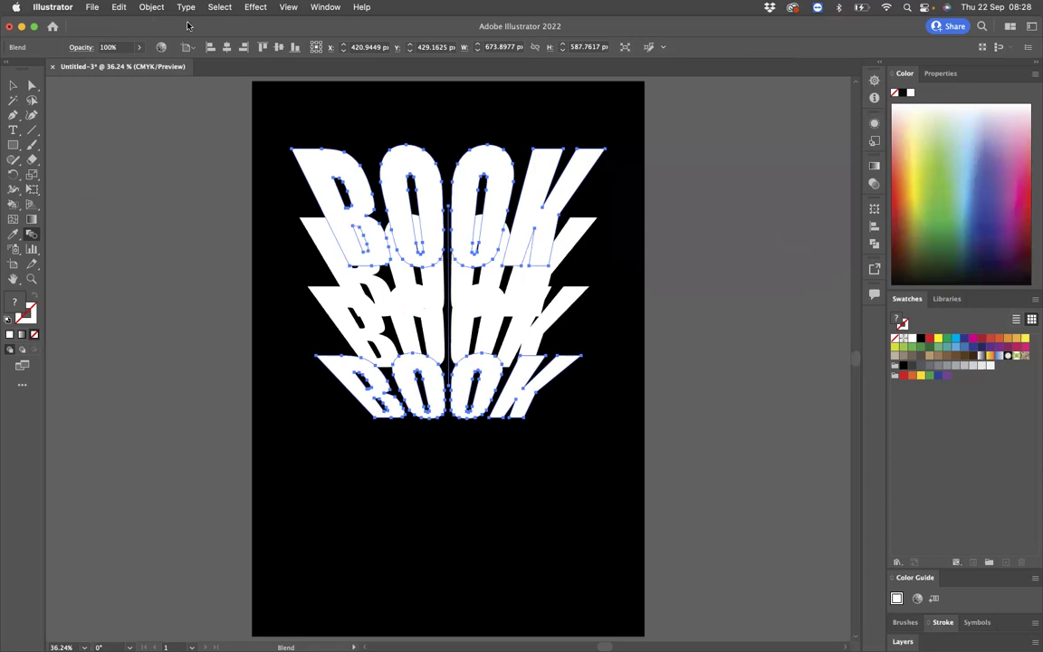
- Expand the blend with Object > Expand and ungroup it into four separate BOOK outlines
click(152, 7)
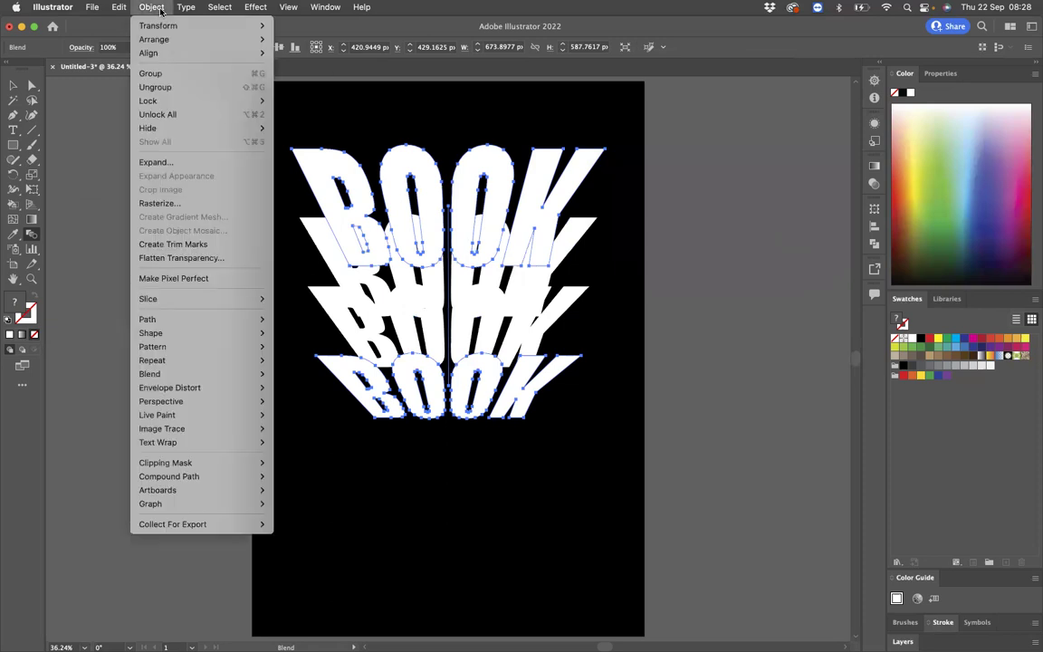
click(178, 164)
click(563, 396)
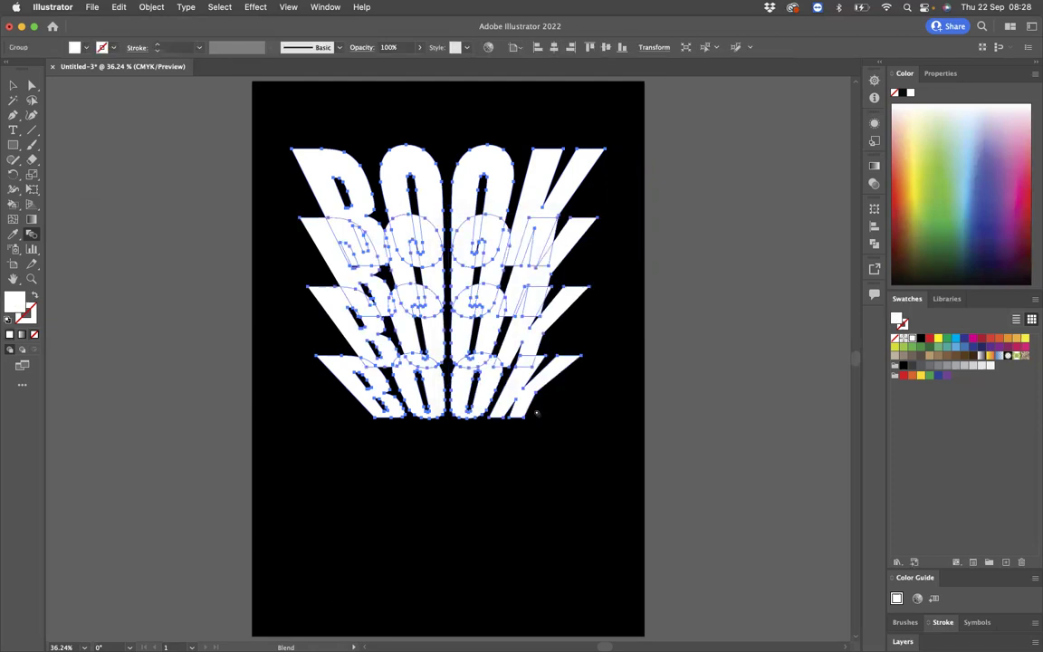
right_click(461, 269)
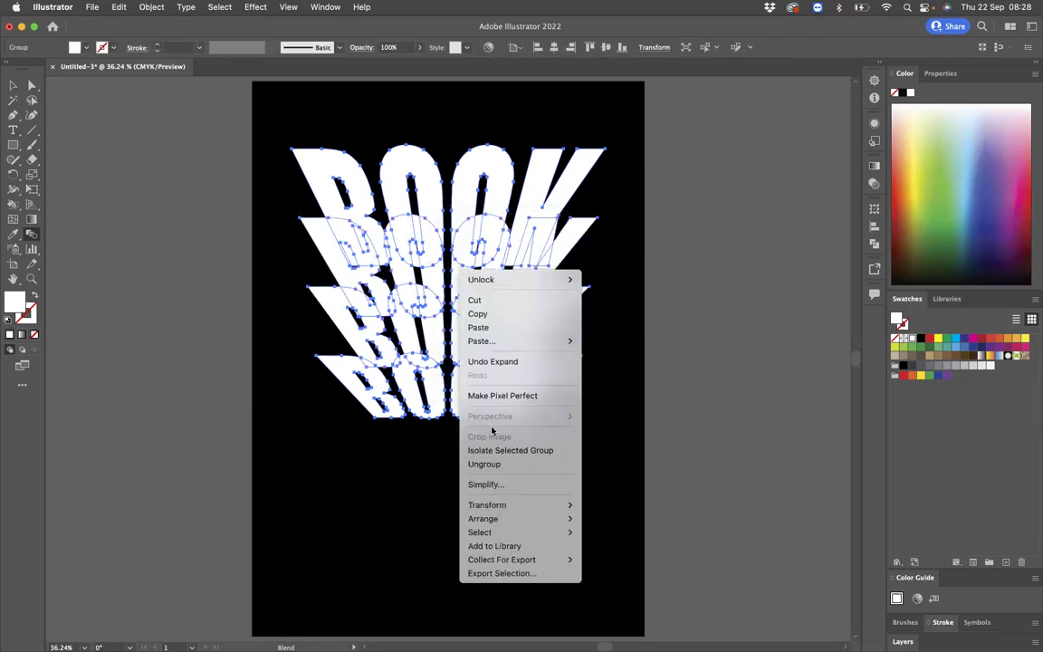
click(489, 464)
key(v)
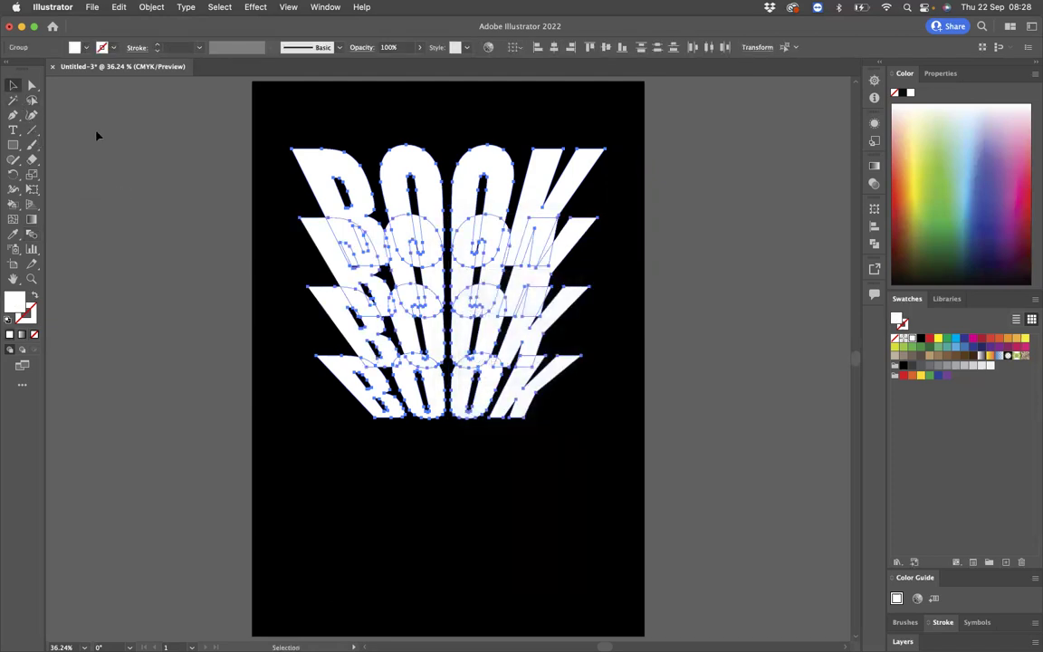
click(98, 136)
- Fill all four BOOK shapes with a -90° white-to-black gradient and move the stack higher
drag(271, 114, 620, 488)
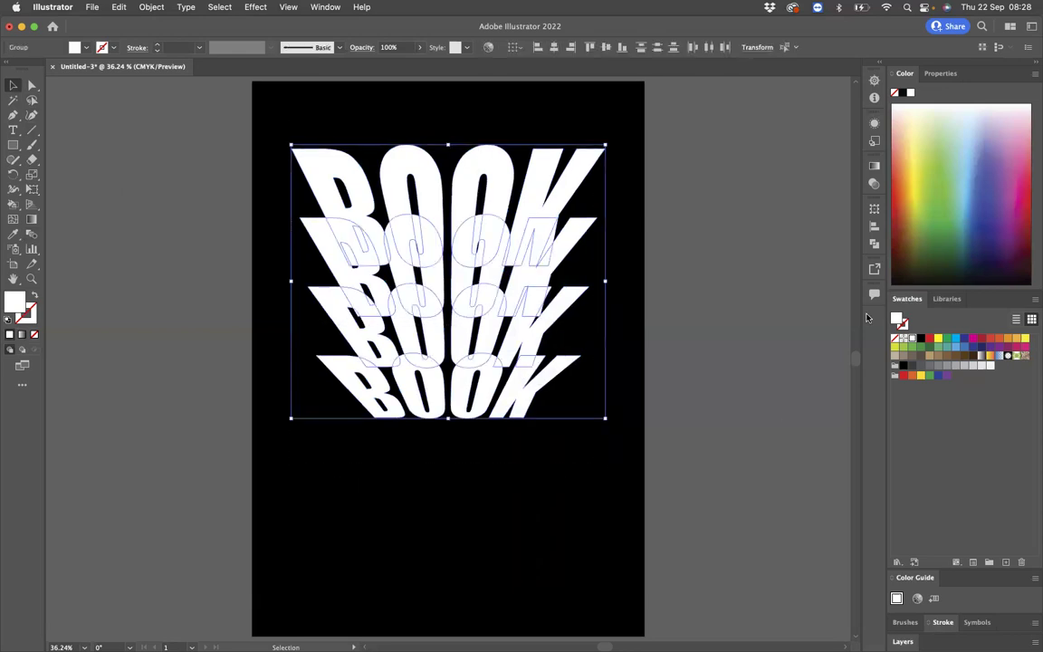
click(22, 335)
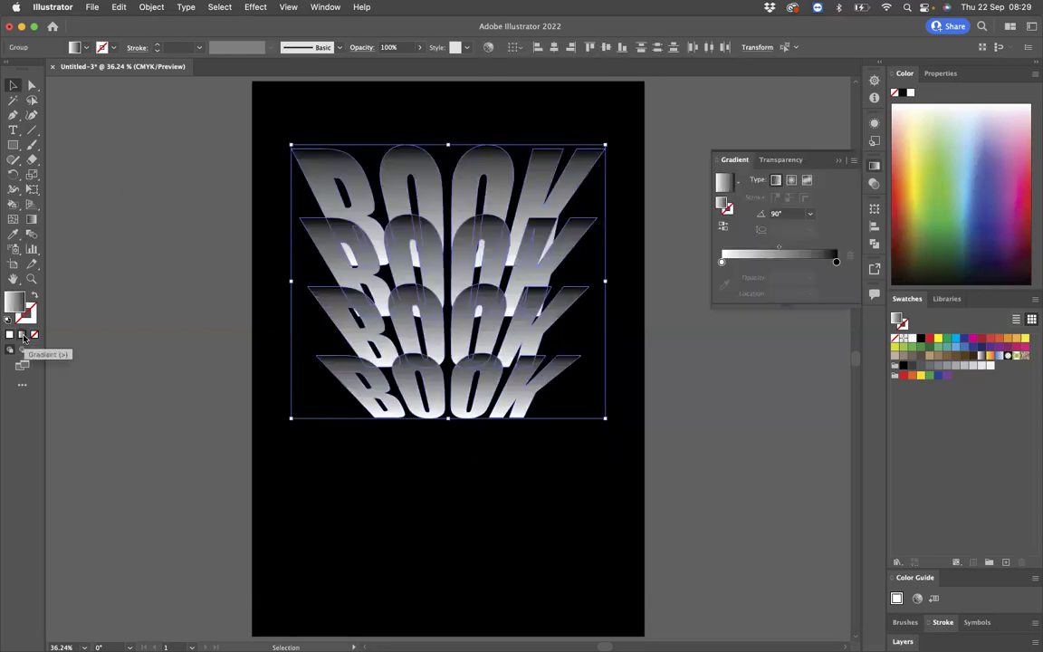
click(810, 214)
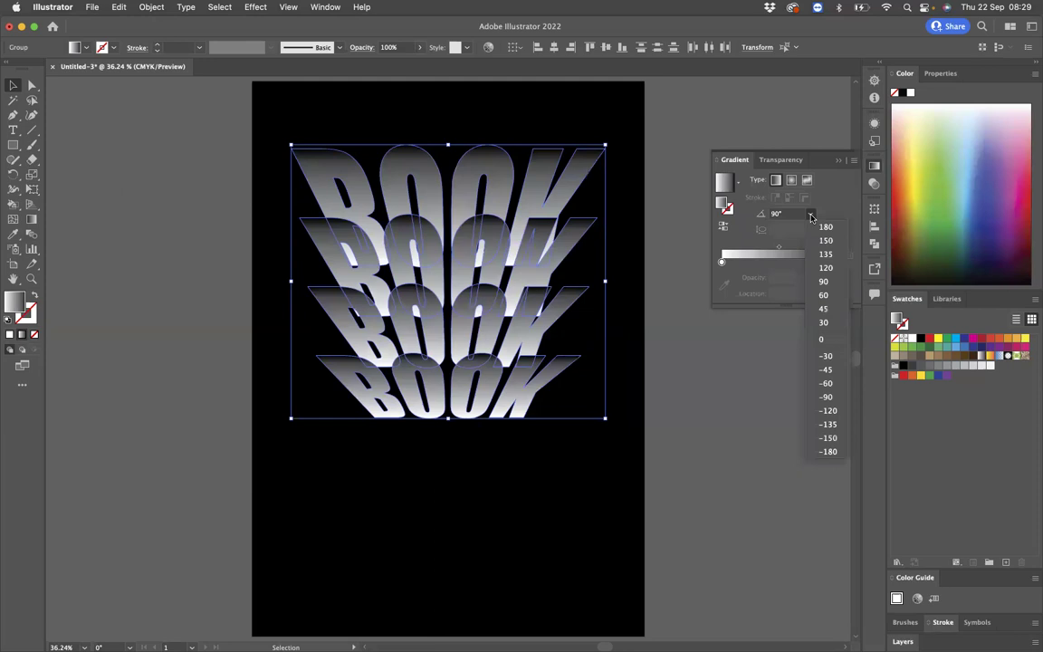
click(828, 396)
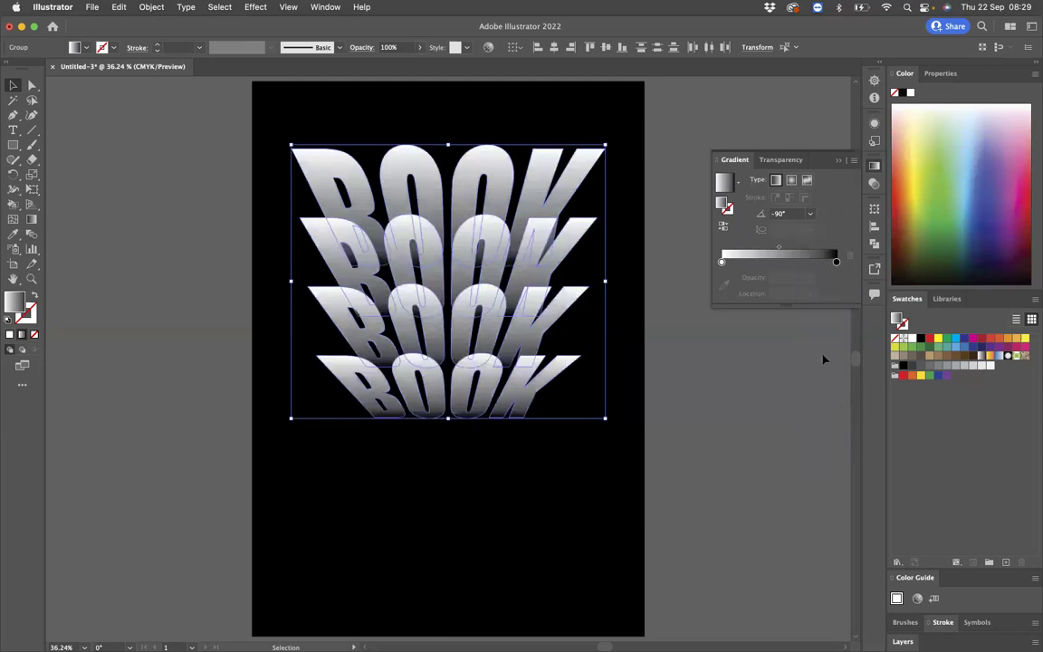
click(654, 136)
drag(219, 88, 493, 286)
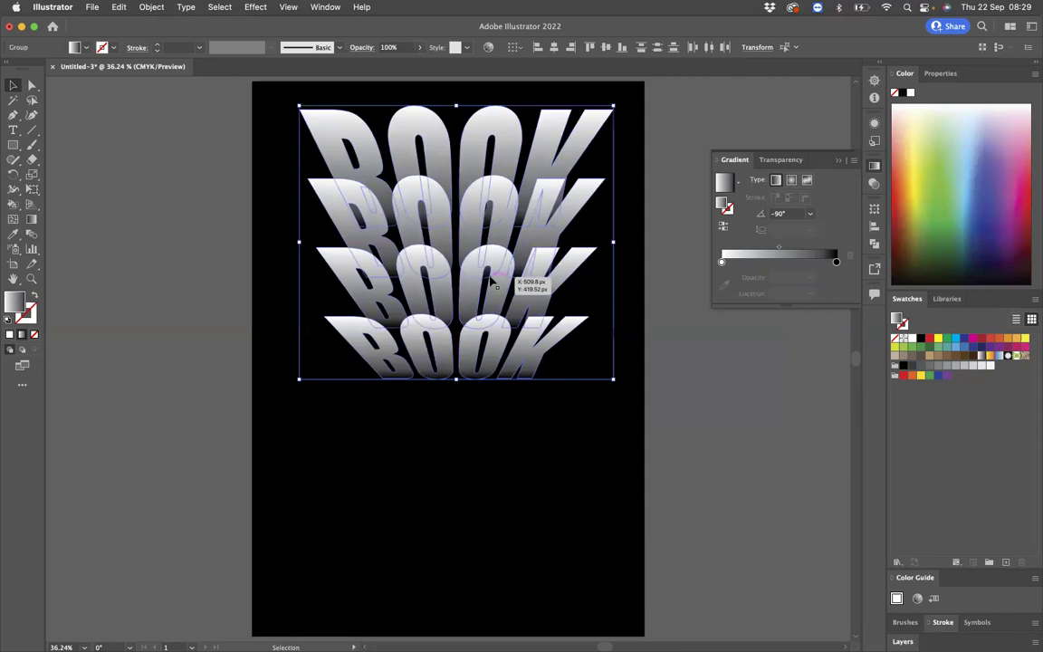
- Reflect a copy of the BOOK stack horizontally and drag it straight down beneath the original
right_click(483, 239)
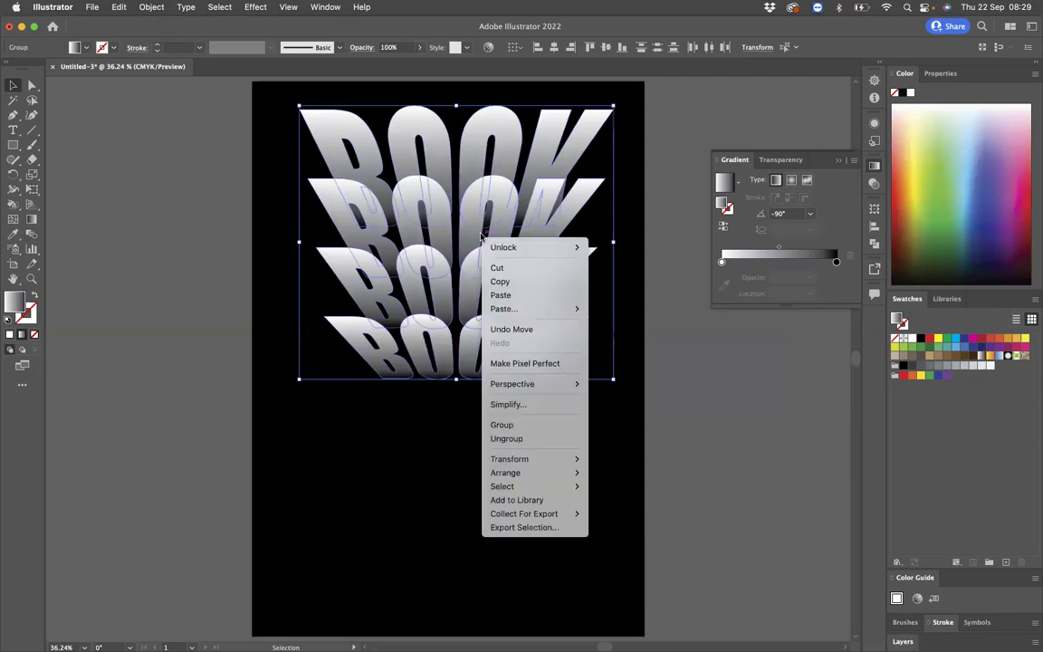
mouse_move(497, 464)
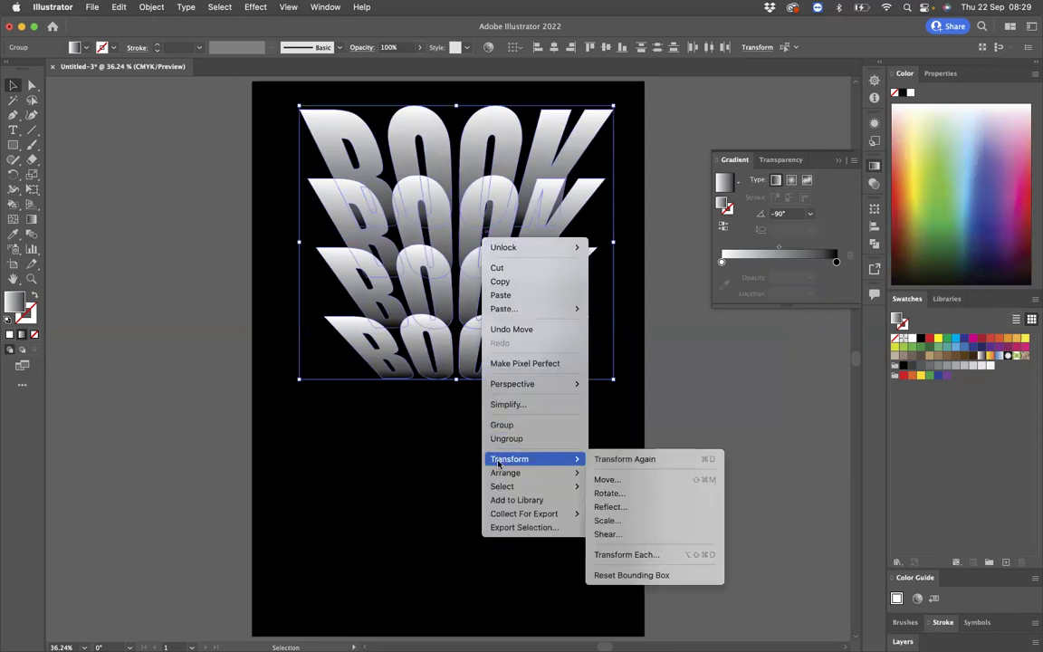
click(612, 509)
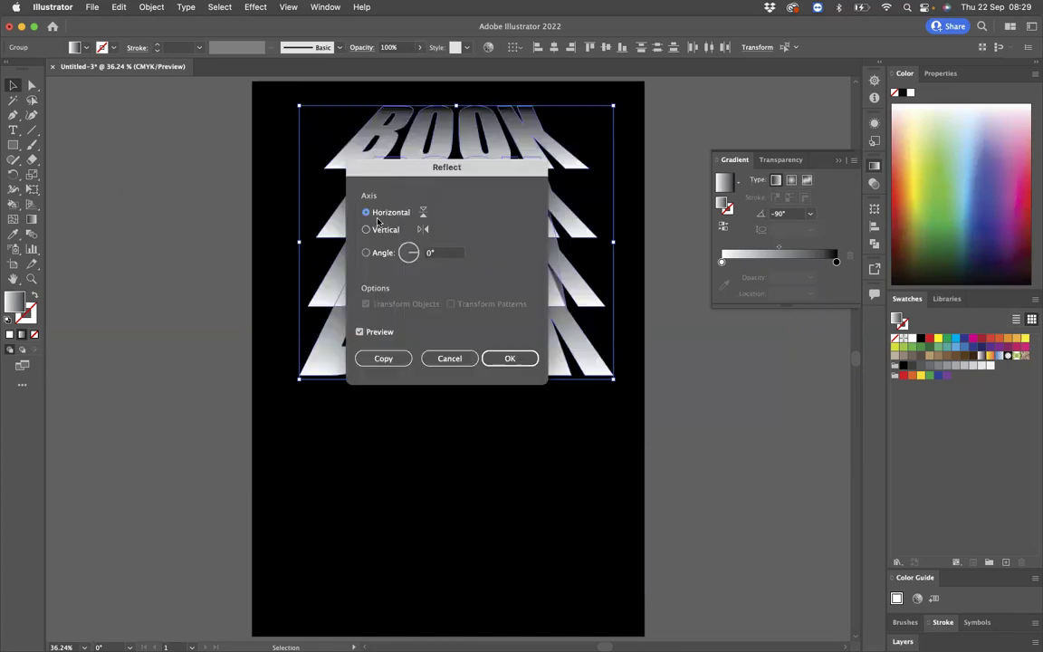
click(509, 359)
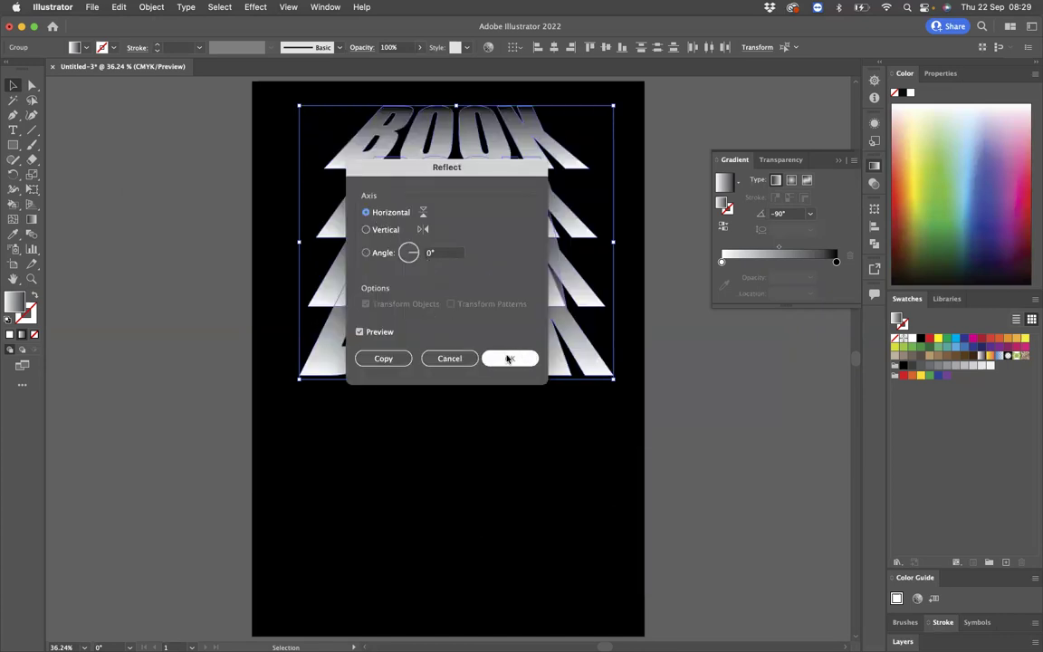
click(381, 359)
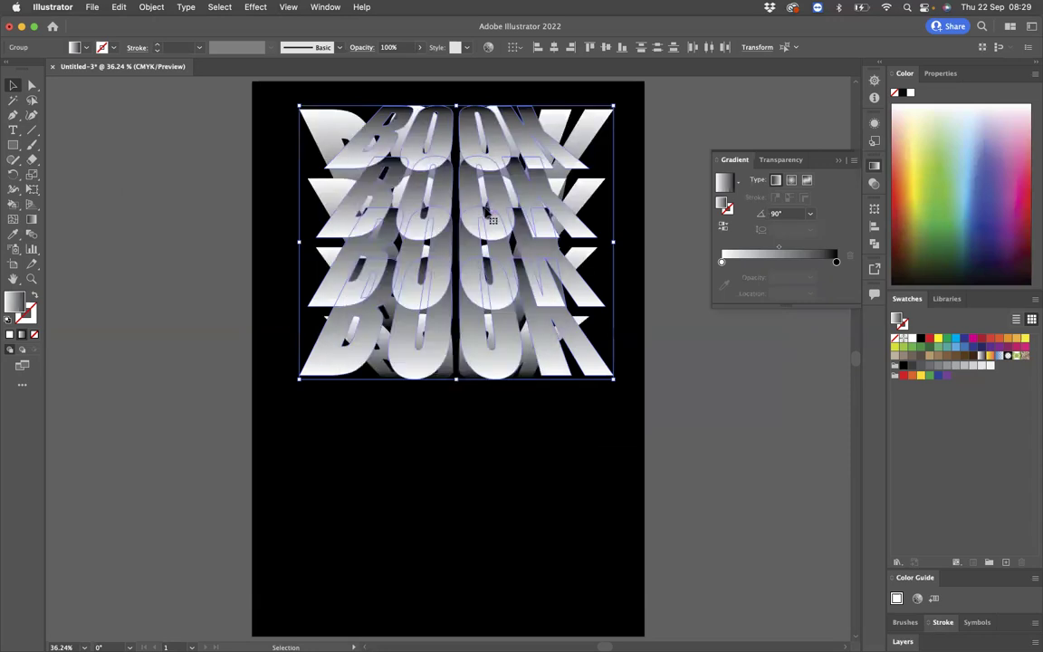
drag(472, 294, 474, 476)
scroll(363, 272, left, 2)
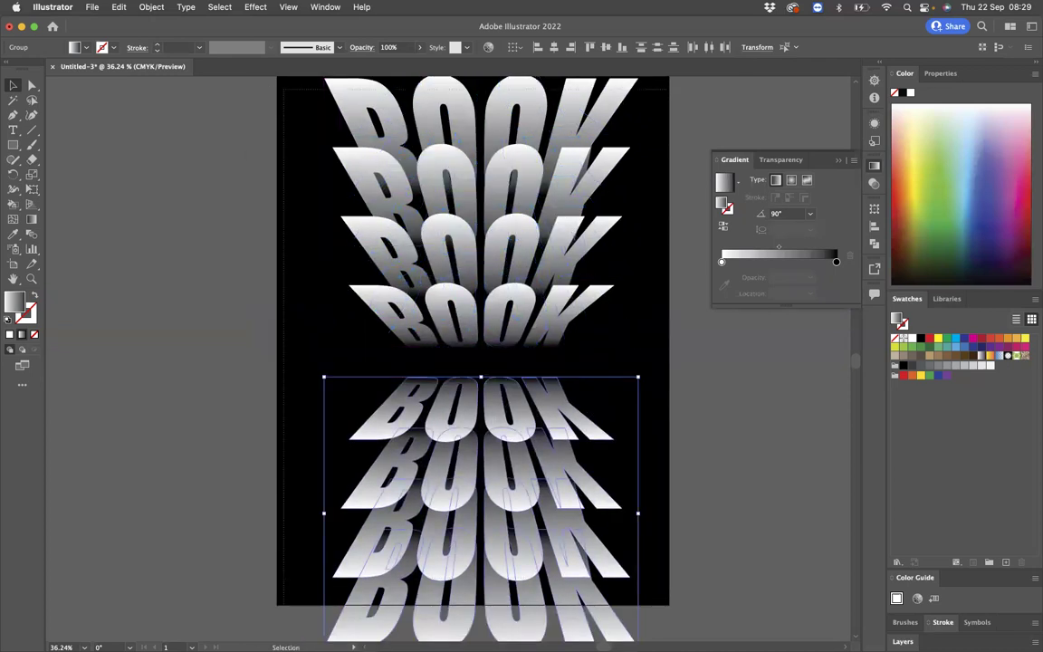
- Shrink both BOOK stacks slightly and centre them horizontally and vertically on the artboard
shift+click(566, 337)
drag(637, 363, 622, 363)
drag(477, 257, 478, 249)
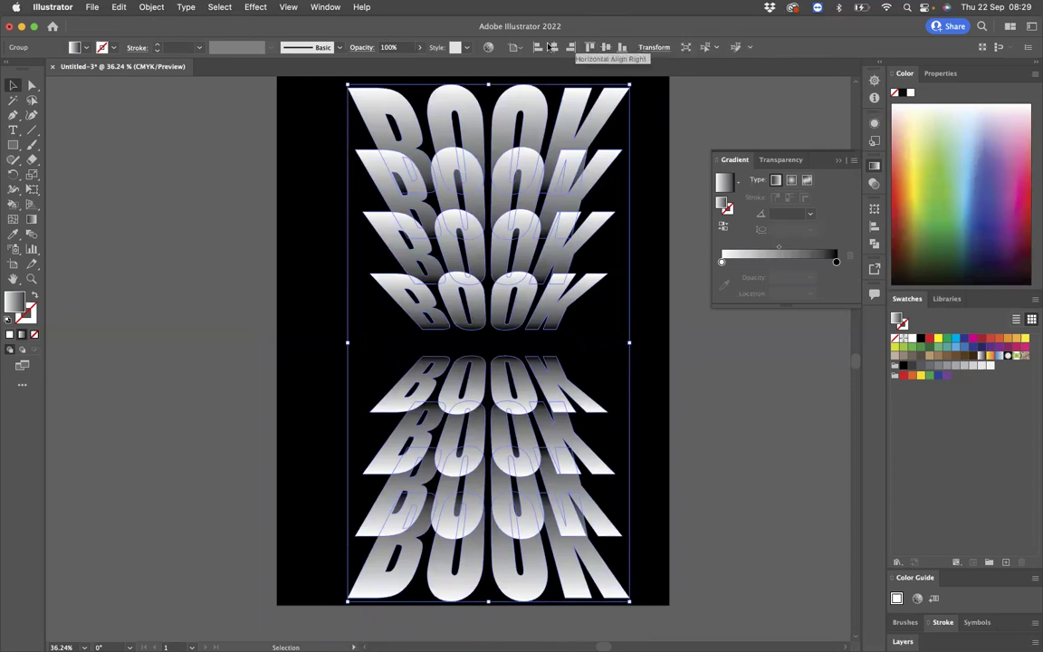
click(554, 47)
click(596, 48)
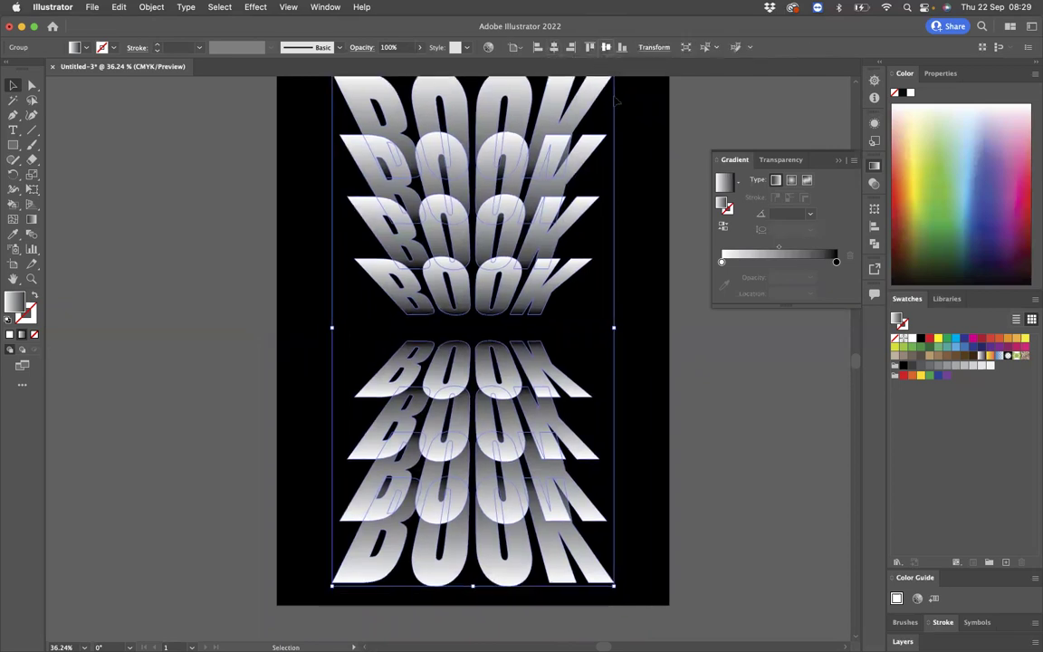
click(692, 269)
drag(686, 283, 688, 303)
- Show the poster full screen with panels hidden, centred in view and zoomed in
key(ctrl+super+f)
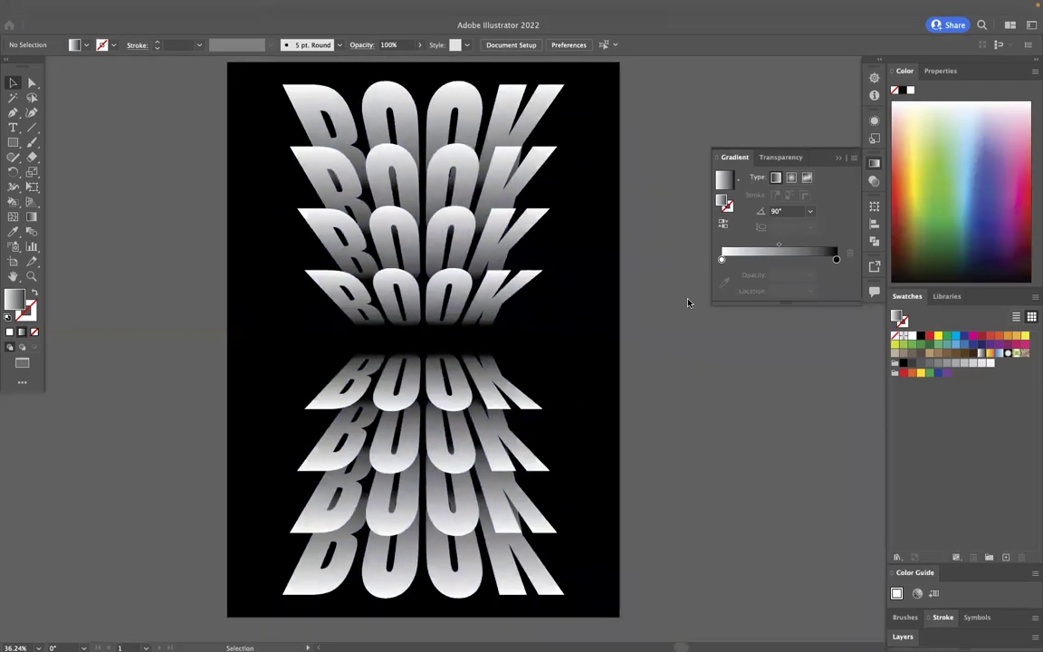
key(f)
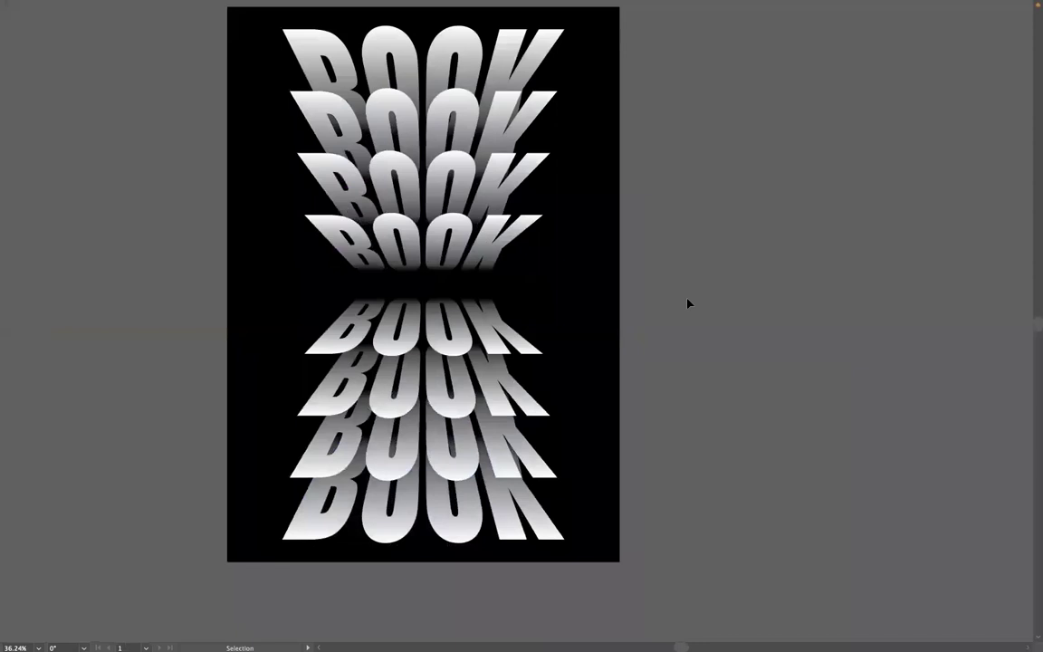
drag(688, 303, 750, 357)
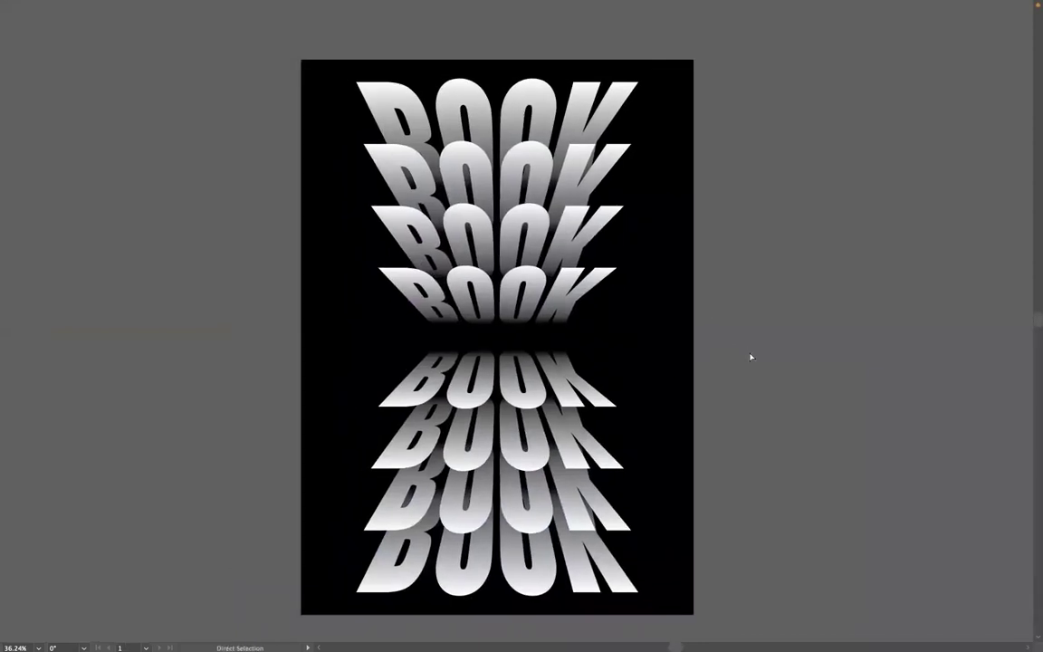
key(super+equal)
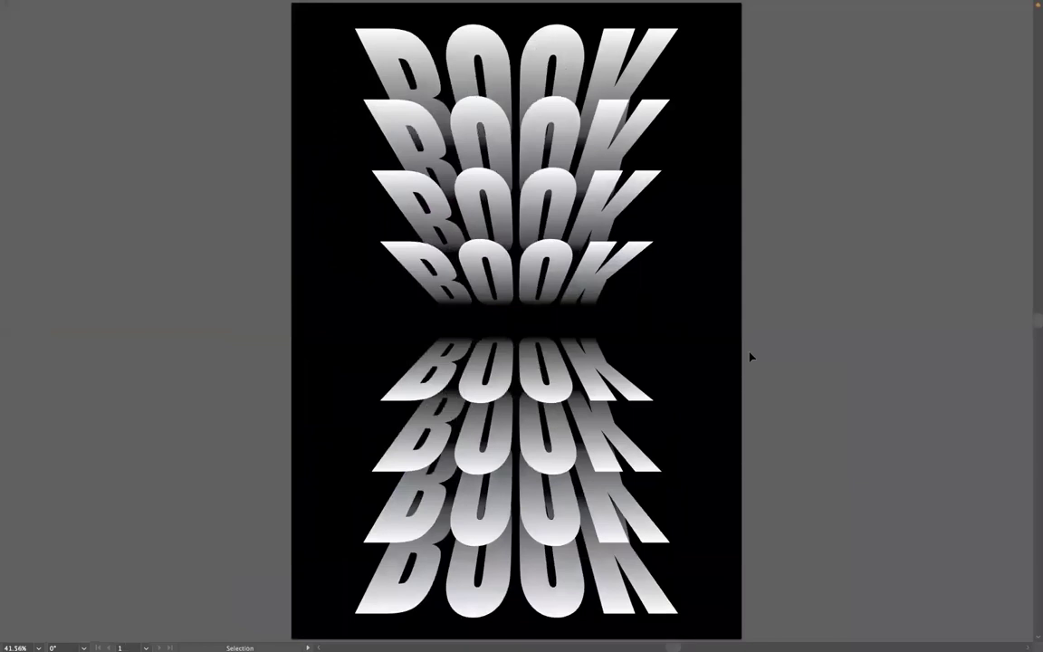